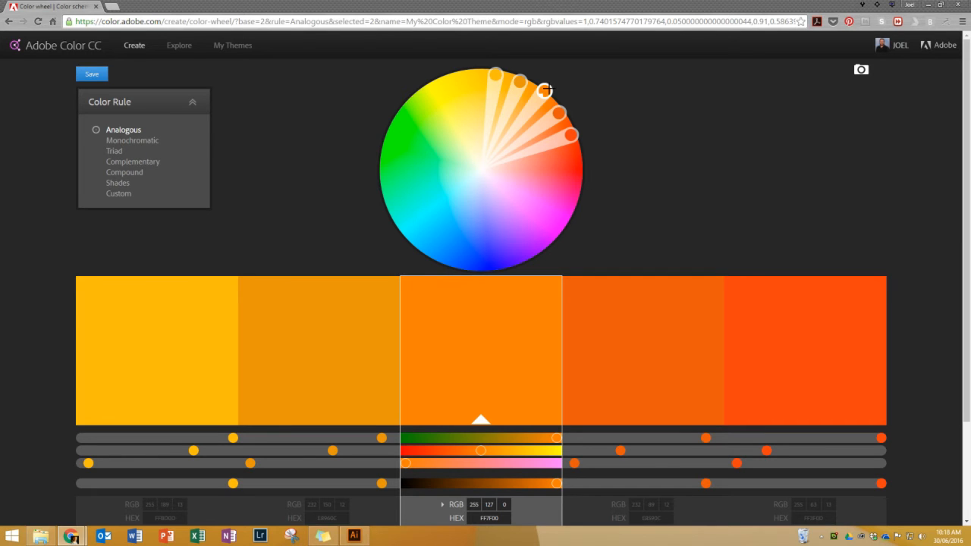
# - Rotate the Analogous scheme around the colour wheel to blue-greens, and back to a red-orange base colour, FF2C00
pyautogui.moveTo(545, 90); pyautogui.dragTo(267, 254)
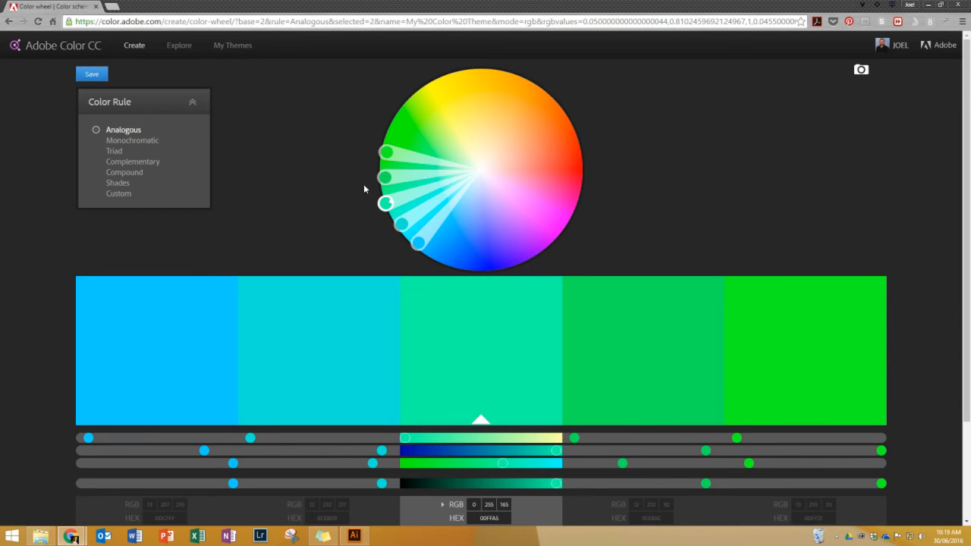
pyautogui.moveTo(386, 204); pyautogui.dragTo(629, 129)
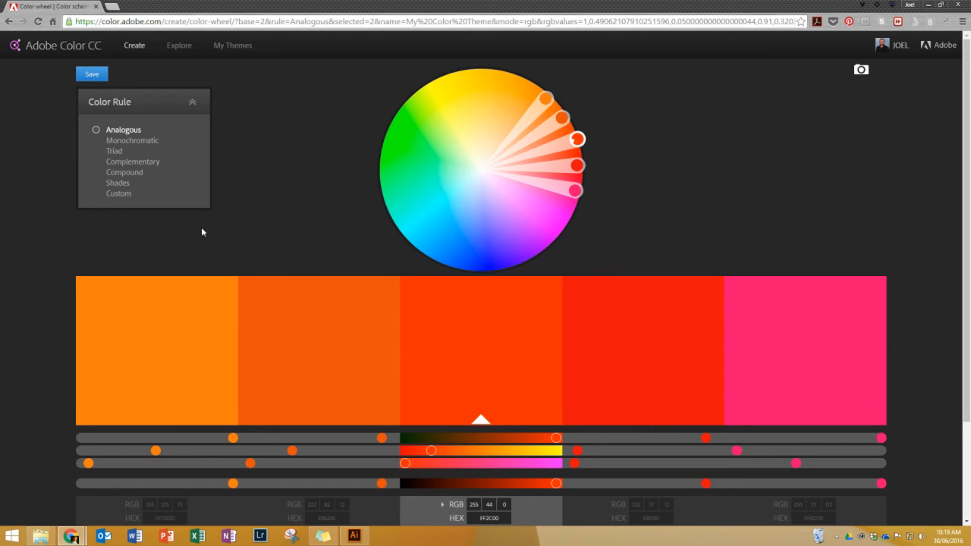
# - Try the Monochromatic, Triad and Complementary colour rules, rotating the complementary base colour to green, 00FF4D
pyautogui.click(141, 142)
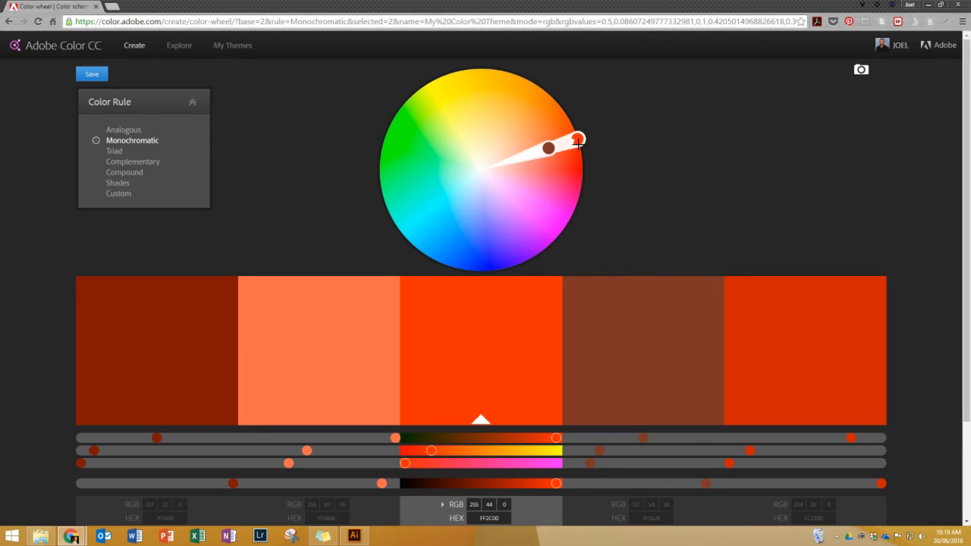
pyautogui.click(119, 151)
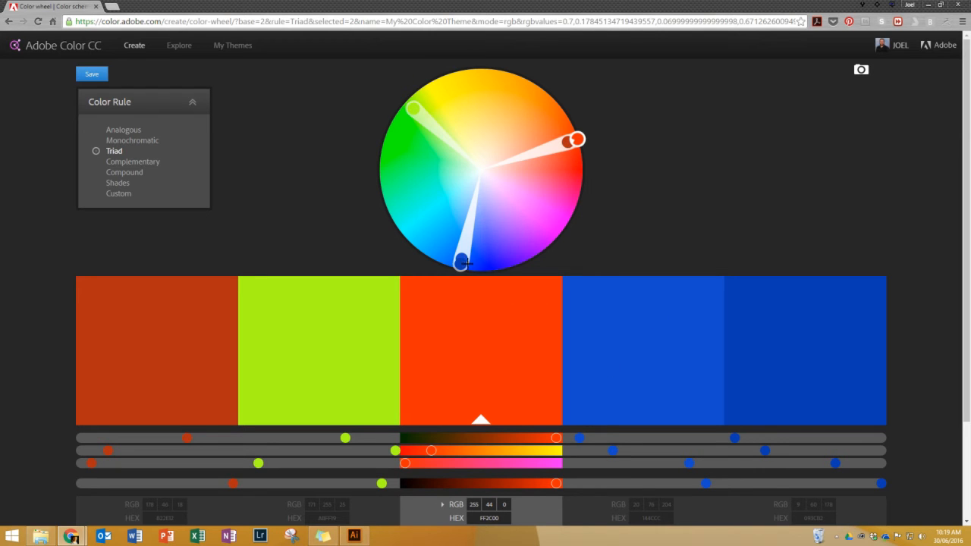
pyautogui.click(126, 163)
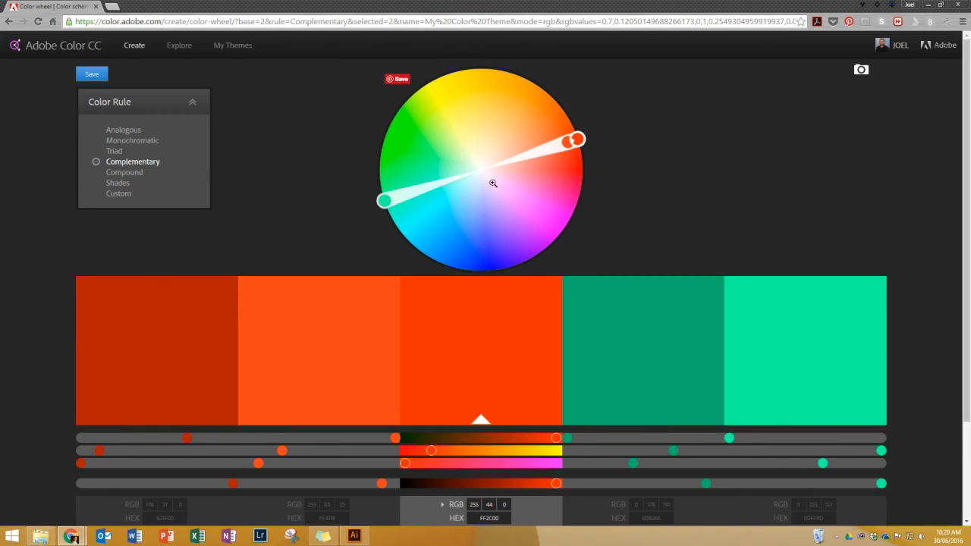
pyautogui.moveTo(575, 140); pyautogui.dragTo(331, 179)
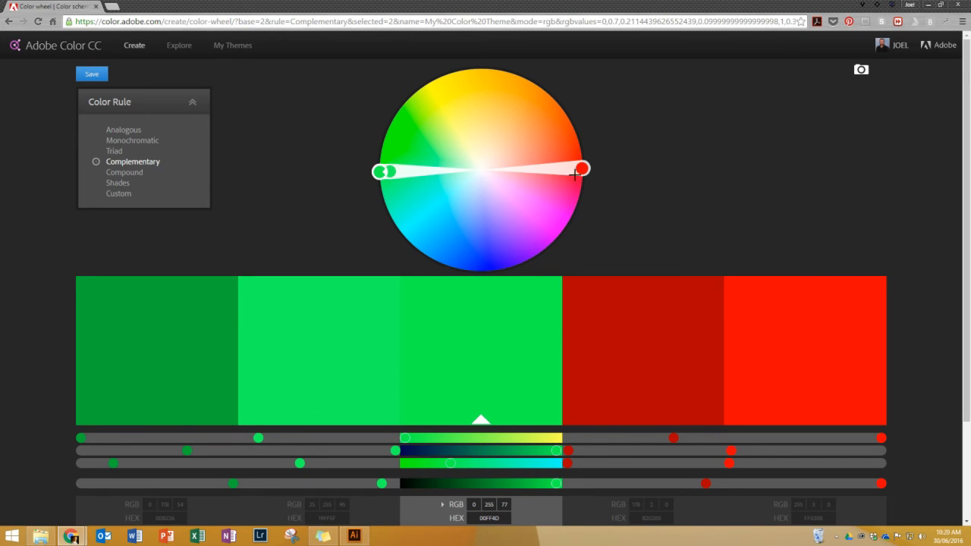
# - Try the Compound and Shades colour rules, rotating the base colour to red-orange FF2500 and to green 02FF00
pyautogui.click(125, 173)
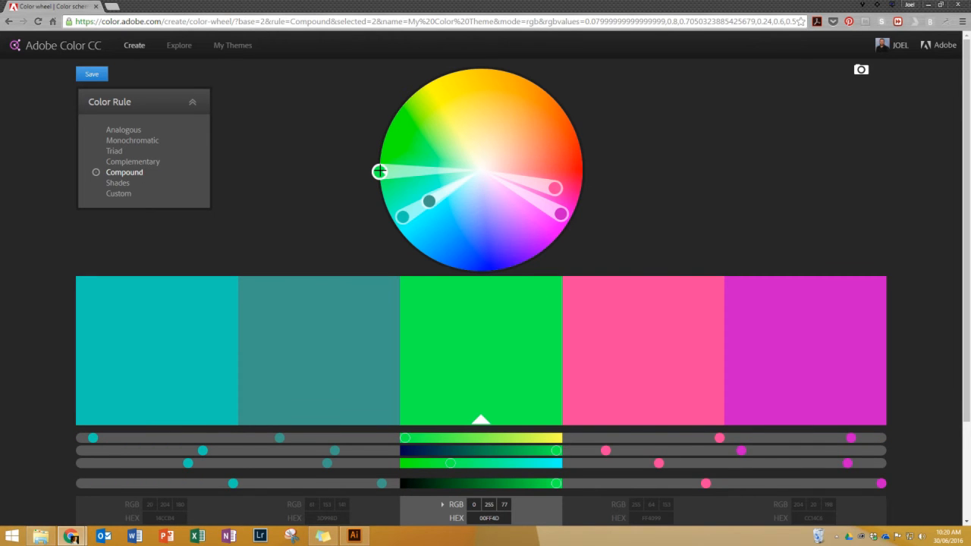
pyautogui.moveTo(380, 172); pyautogui.dragTo(594, 144)
pyautogui.click(125, 183)
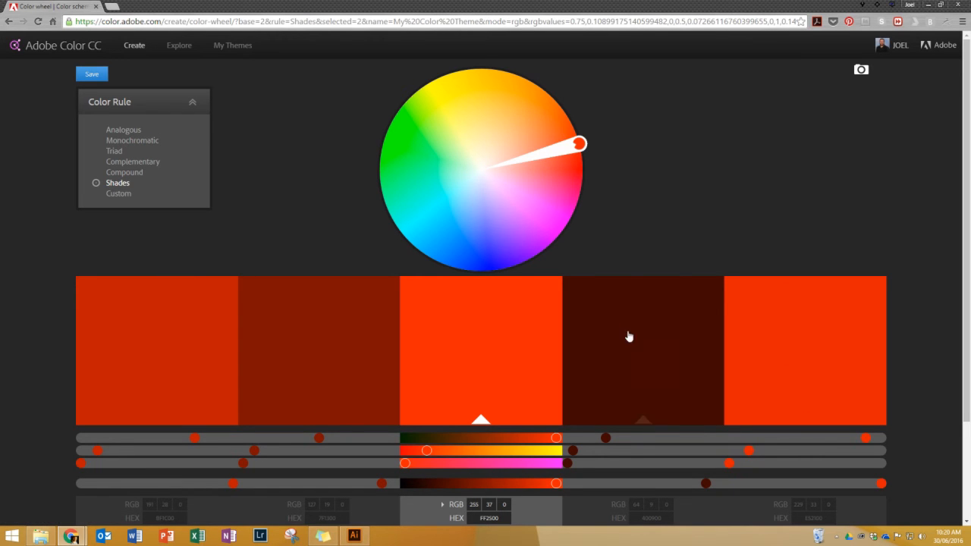
pyautogui.moveTo(581, 145); pyautogui.dragTo(323, 125)
# - Apply the Custom colour rule and move individual wheel markers to yellow, light blue, dark olive green and purple
pyautogui.click(118, 195)
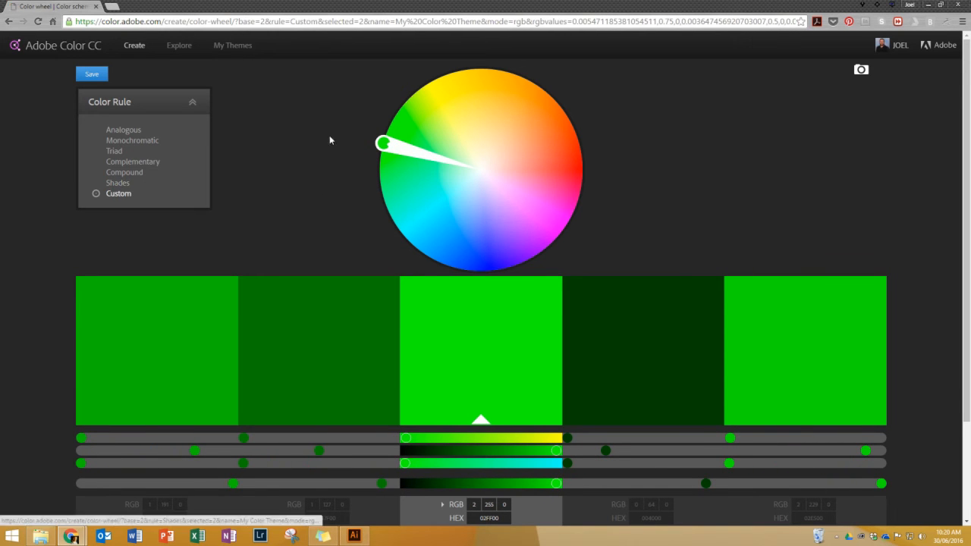
pyautogui.moveTo(384, 143); pyautogui.dragTo(403, 231)
pyautogui.click(412, 181)
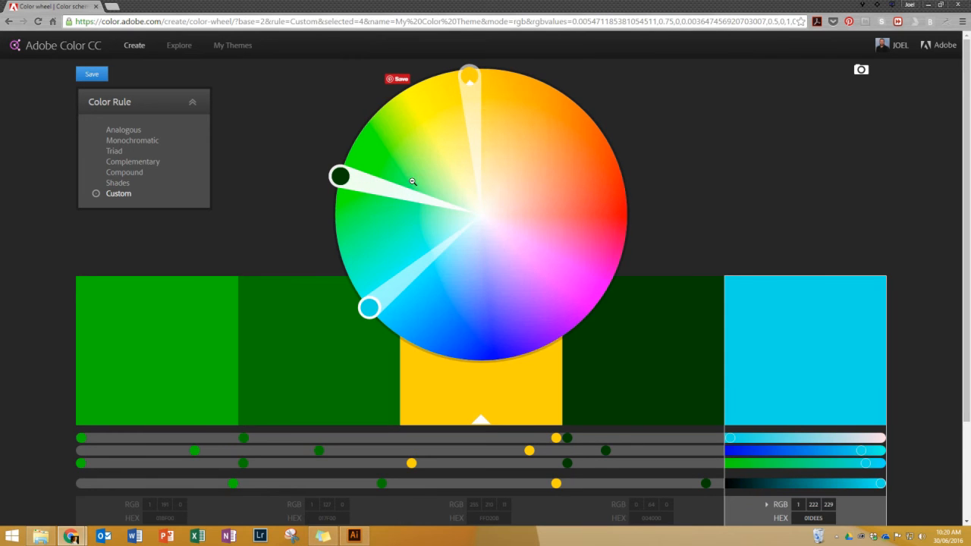
pyautogui.click(340, 176)
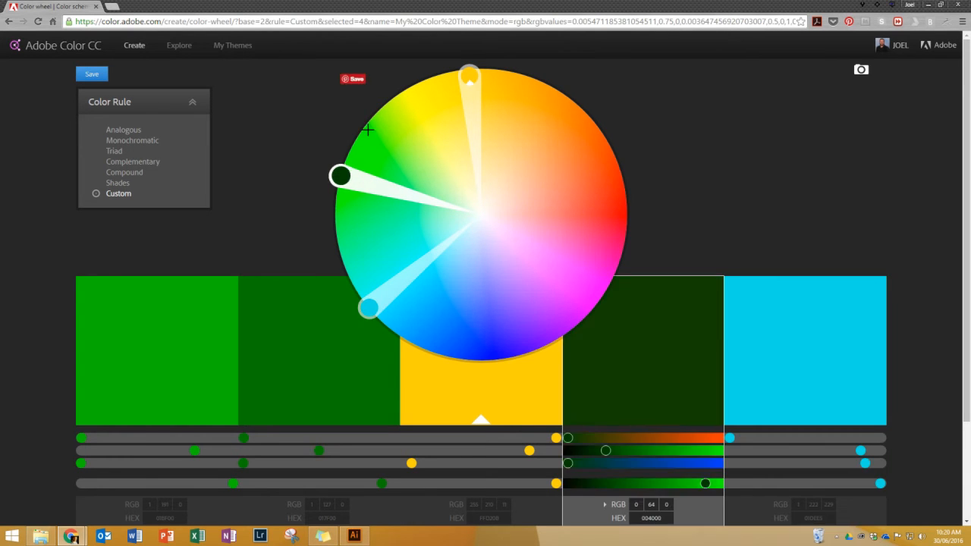
pyautogui.moveTo(368, 130); pyautogui.dragTo(371, 131)
pyautogui.moveTo(345, 175); pyautogui.dragTo(589, 312)
pyautogui.click(614, 340)
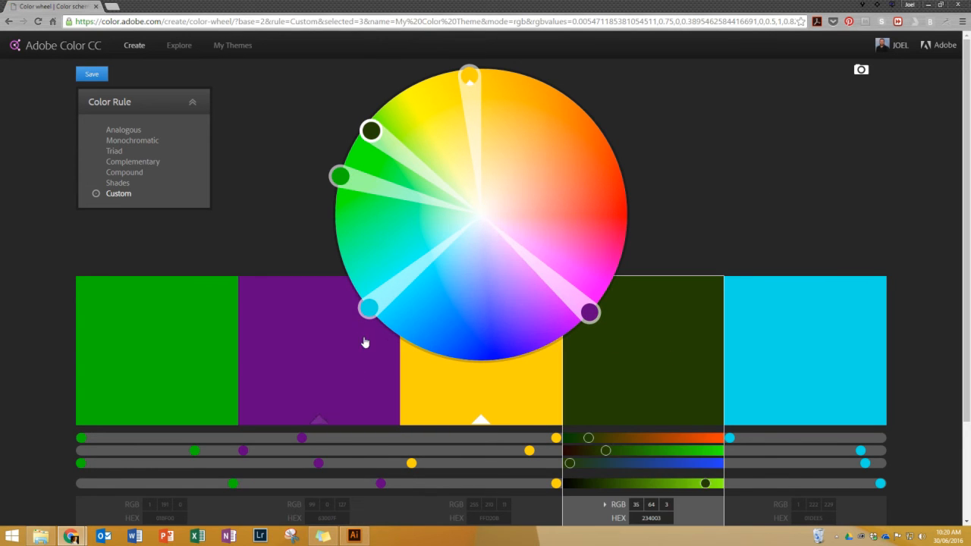
# - Shift the custom wheel markers so the light blue becomes deeper blue, the green cooler, the olive yellower and the base orange, FFB906
pyautogui.moveTo(368, 307); pyautogui.dragTo(437, 343)
pyautogui.moveTo(340, 176); pyautogui.dragTo(340, 221)
pyautogui.click(368, 134)
pyautogui.moveTo(355, 144); pyautogui.dragTo(369, 115)
pyautogui.click(468, 74)
pyautogui.moveTo(491, 76); pyautogui.dragTo(505, 73)
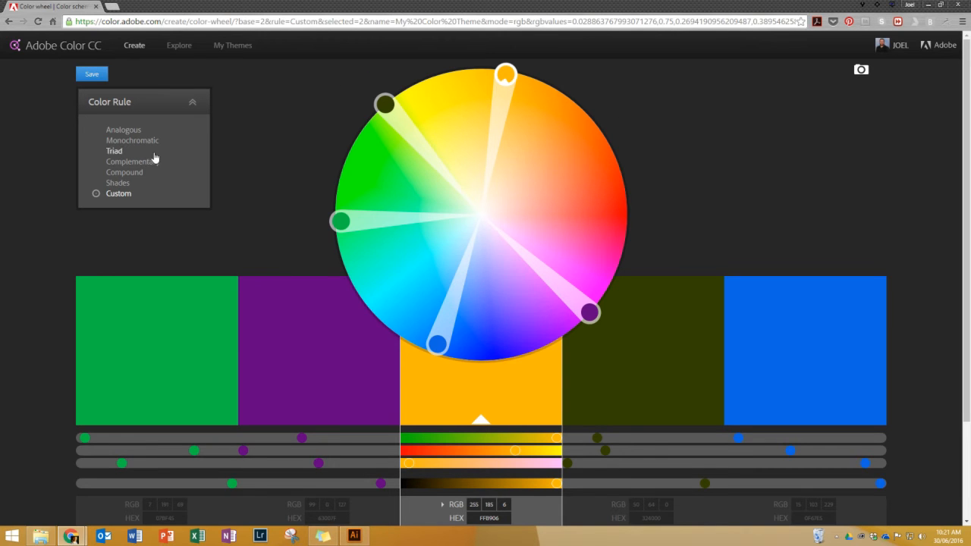
# - Apply the Analogous colour rule and rotate the scheme to blues and greens around a cyan base colour, 00F5FF
pyautogui.click(124, 131)
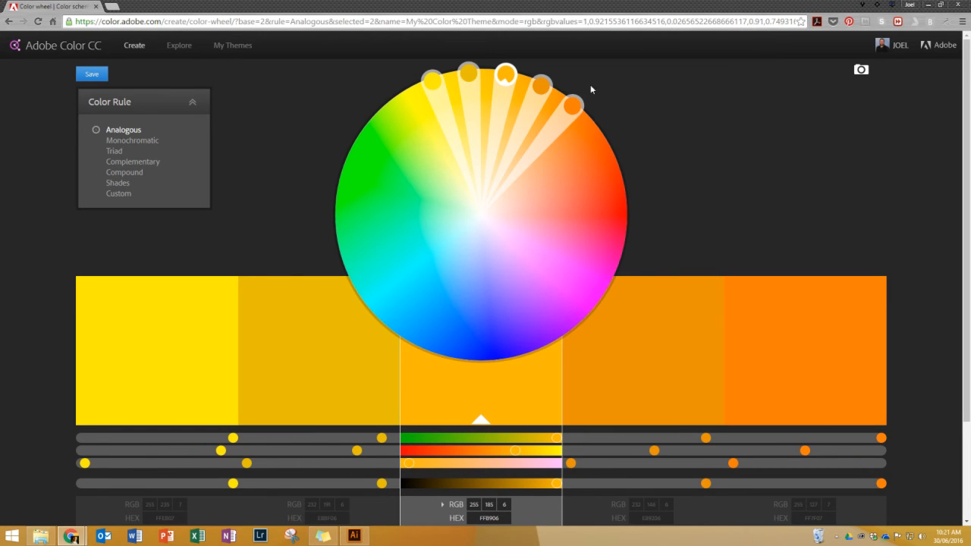
pyautogui.moveTo(508, 73); pyautogui.dragTo(347, 353)
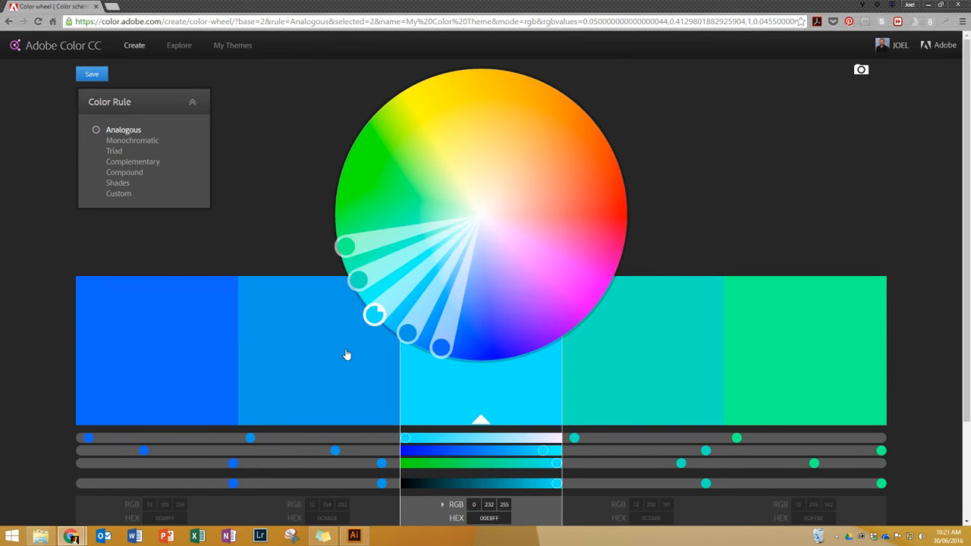
pyautogui.click(381, 337)
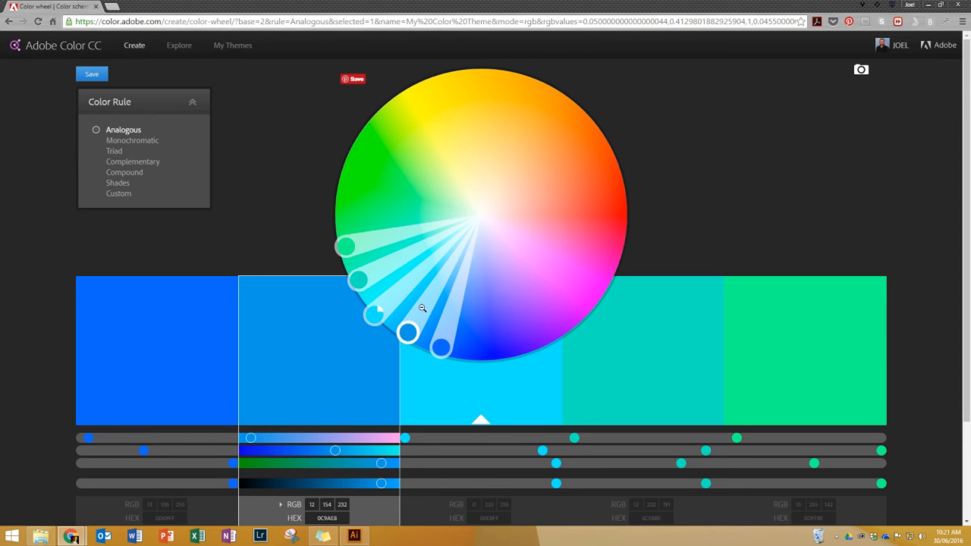
pyautogui.click(372, 316)
pyautogui.moveTo(369, 311); pyautogui.dragTo(369, 306)
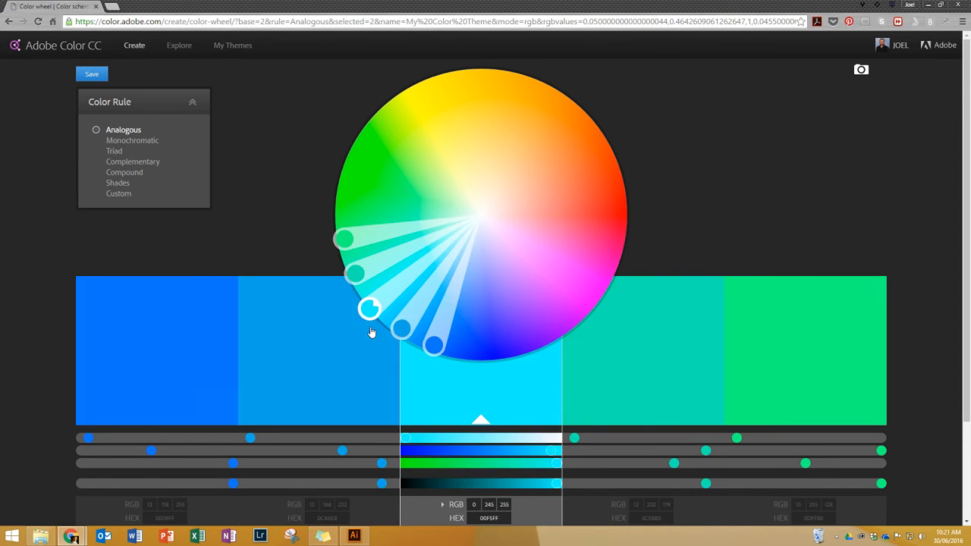
# - Examine the second swatch's values in all colour models, collapse them to RGB and HEX, and reselect the middle swatch
pyautogui.click(371, 328)
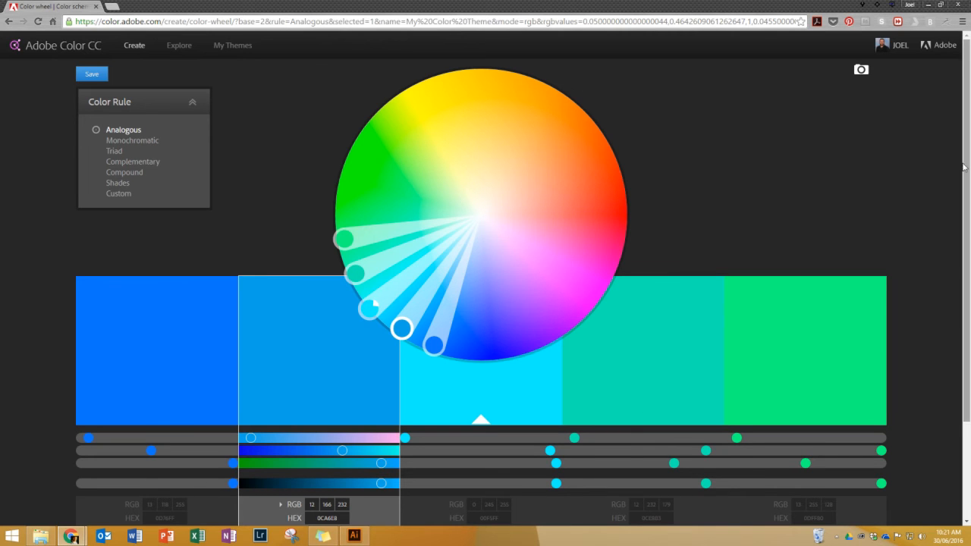
pyautogui.scroll(-1, 260, 420)
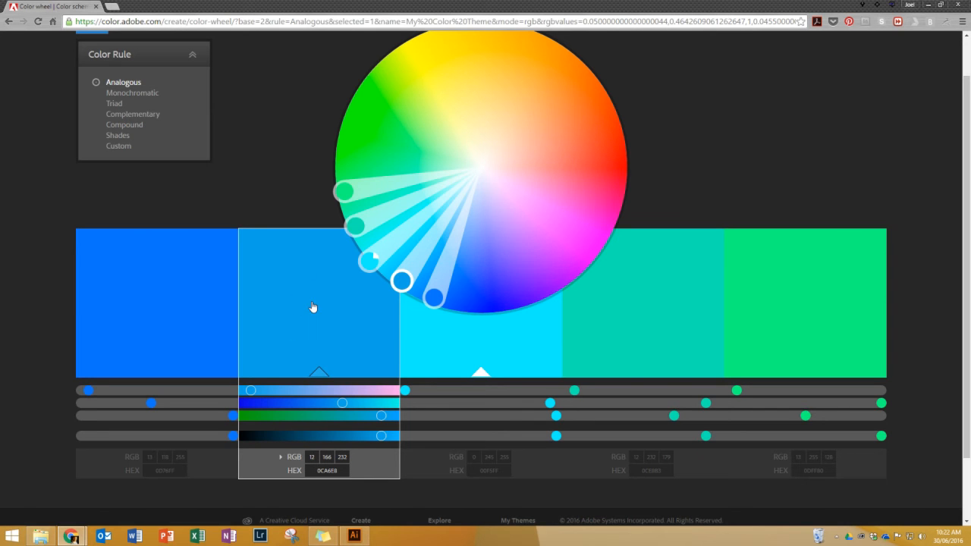
pyautogui.click(281, 458)
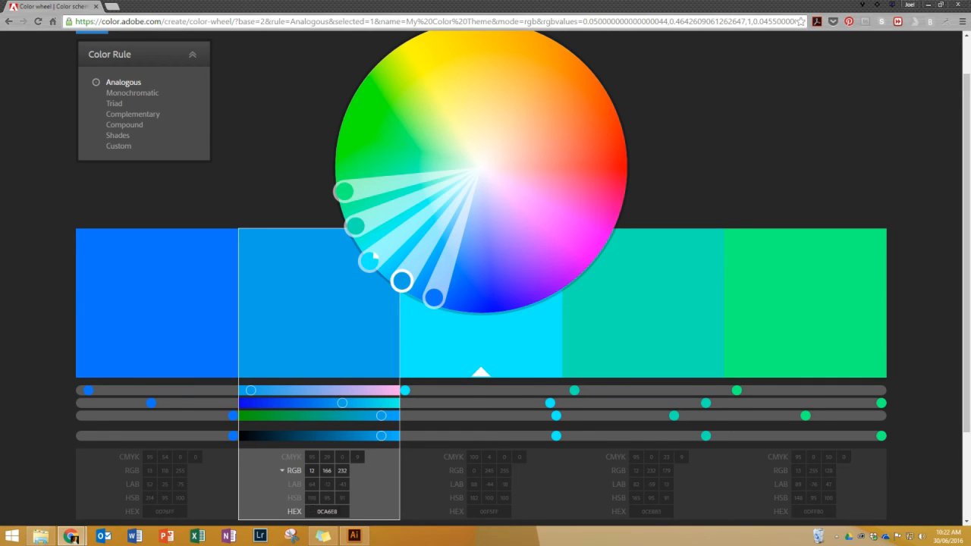
pyautogui.click(282, 470)
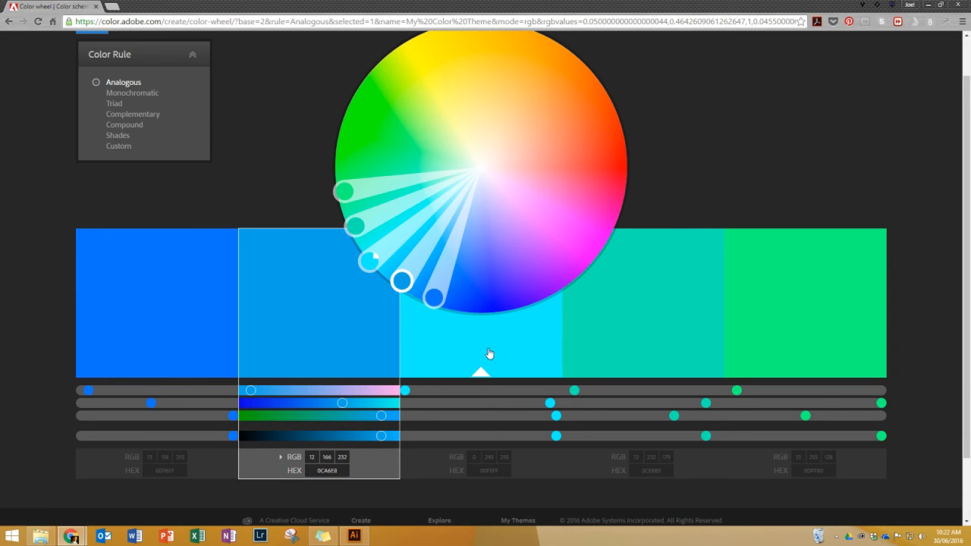
pyautogui.click(494, 343)
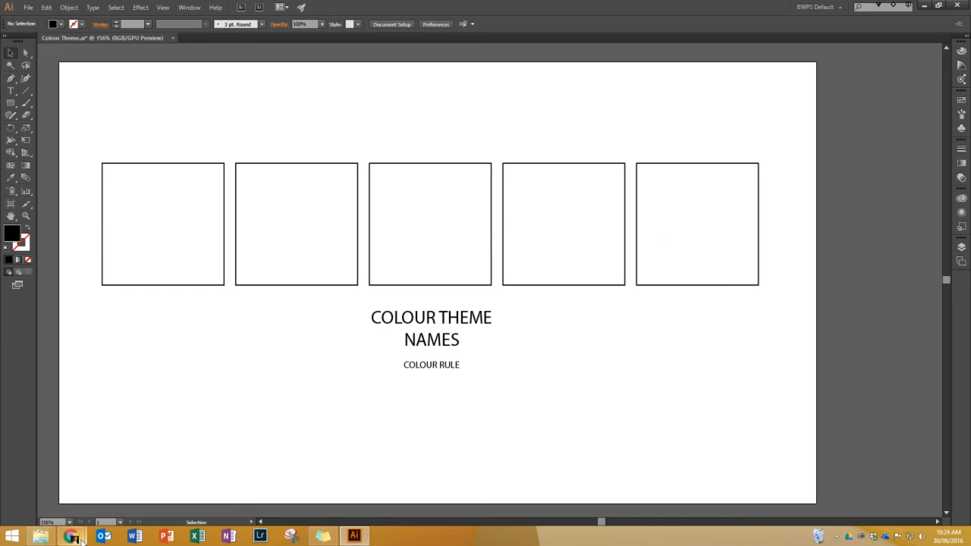
# - Switch to the Adobe Color page to check the first swatch's RGB values, and return to Illustrator
pyautogui.moveTo(71, 536)
pyautogui.click(172, 493)
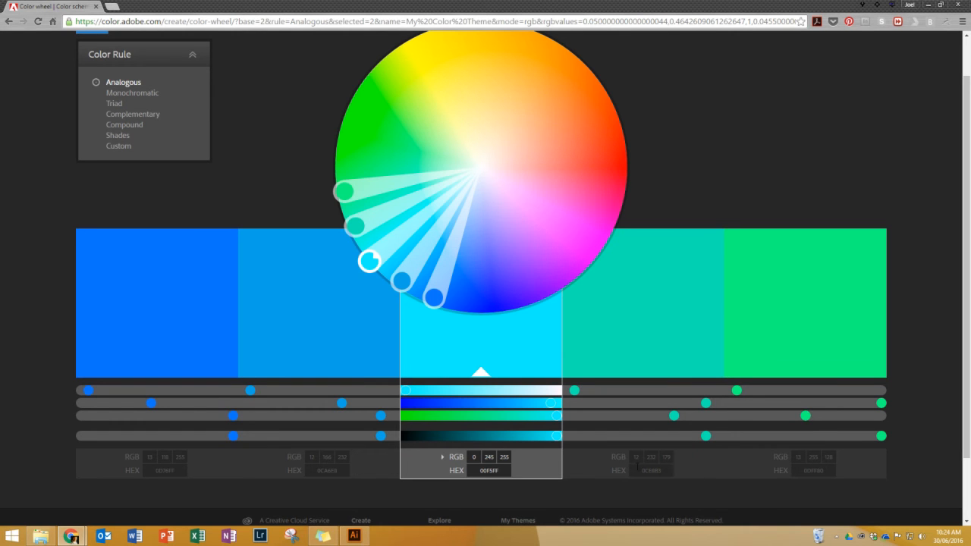
pyautogui.click(353, 535)
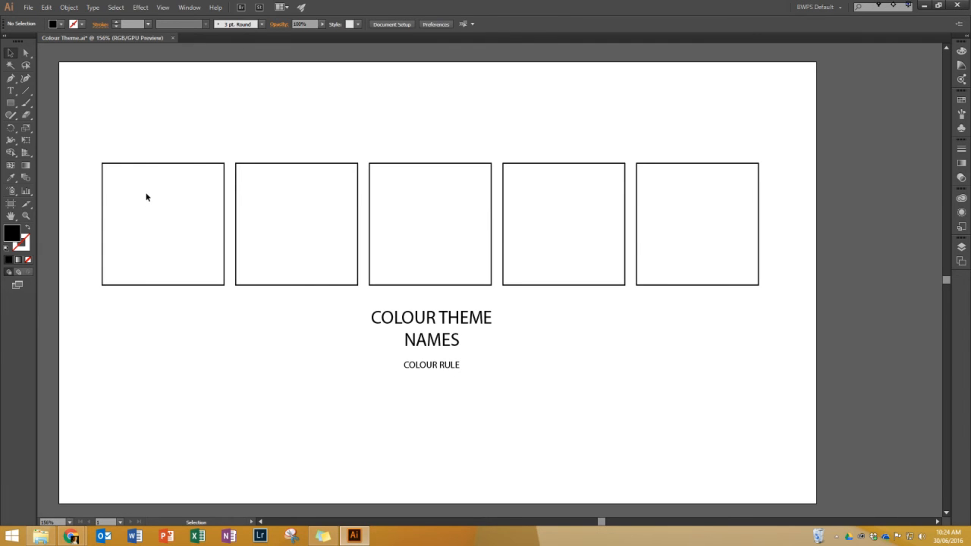
# - Fill the leftmost square with the RGB colour 13, 118, 255
pyautogui.click(156, 164)
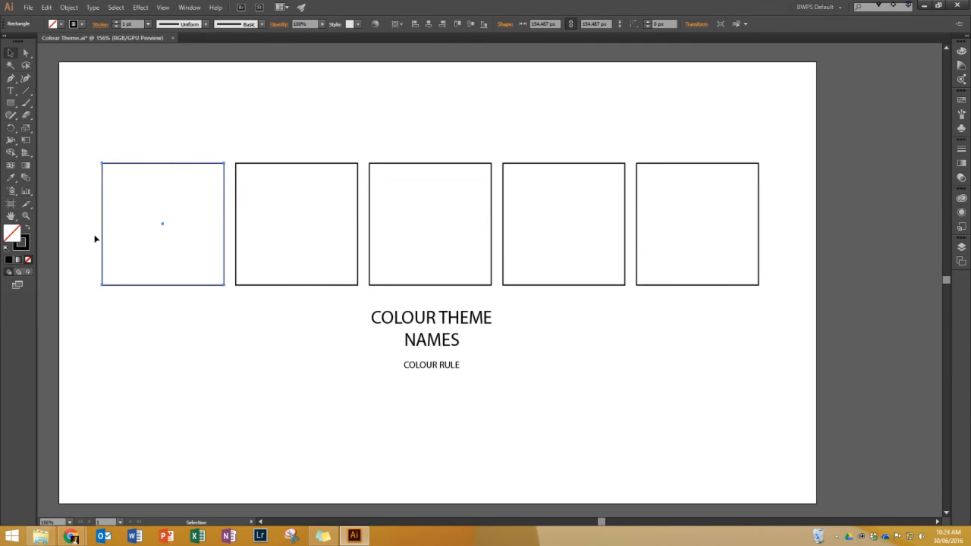
pyautogui.click(27, 246)
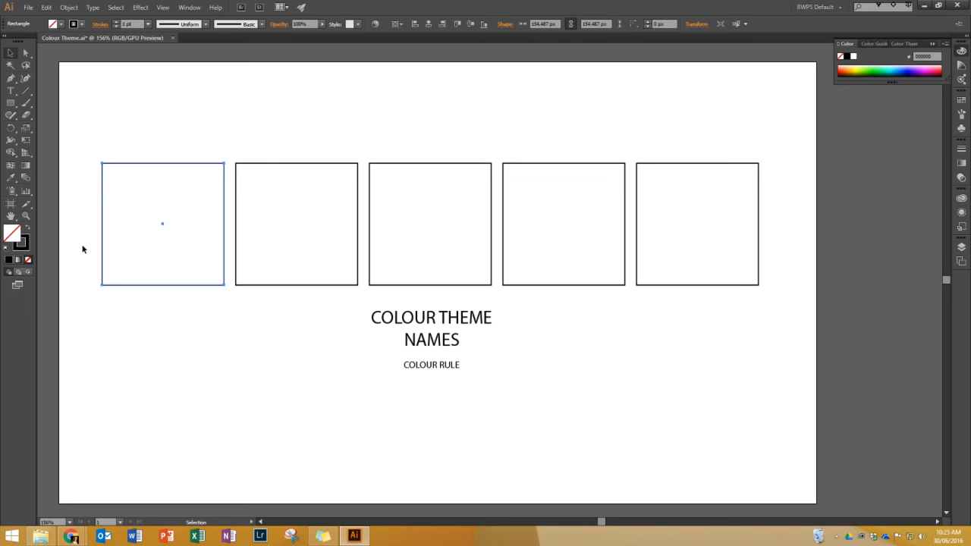
pyautogui.doubleClick(16, 237)
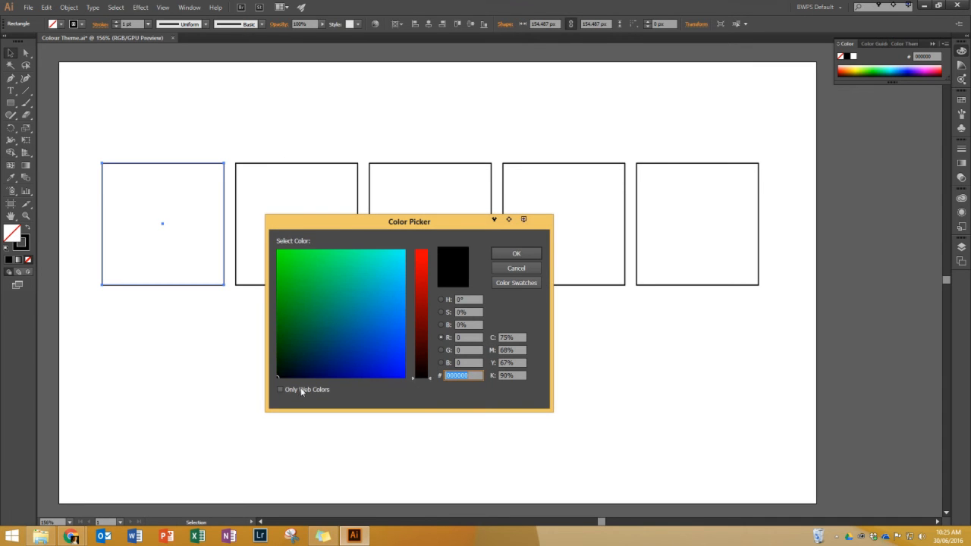
pyautogui.moveTo(336, 288)
pyautogui.mouseDown()
pyautogui.moveTo(318, 286)
pyautogui.moveTo(336, 268)
pyautogui.moveTo(329, 336)
pyautogui.moveTo(327, 297)
pyautogui.moveTo(342, 275)
pyautogui.mouseUp()
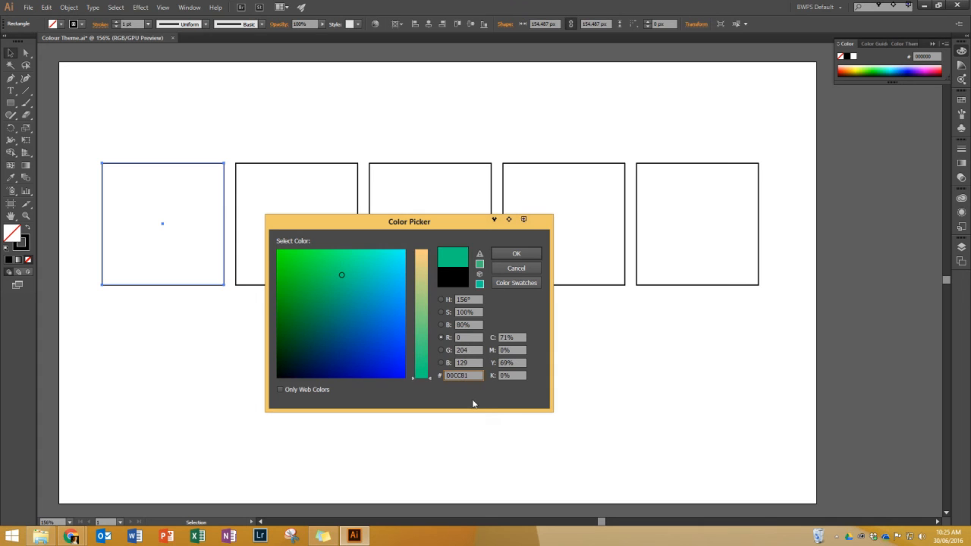
pyautogui.click(470, 337)
pyautogui.write('13')
pyautogui.press('Tab')
pyautogui.write('118')
pyautogui.press('Tab')
pyautogui.write('255')
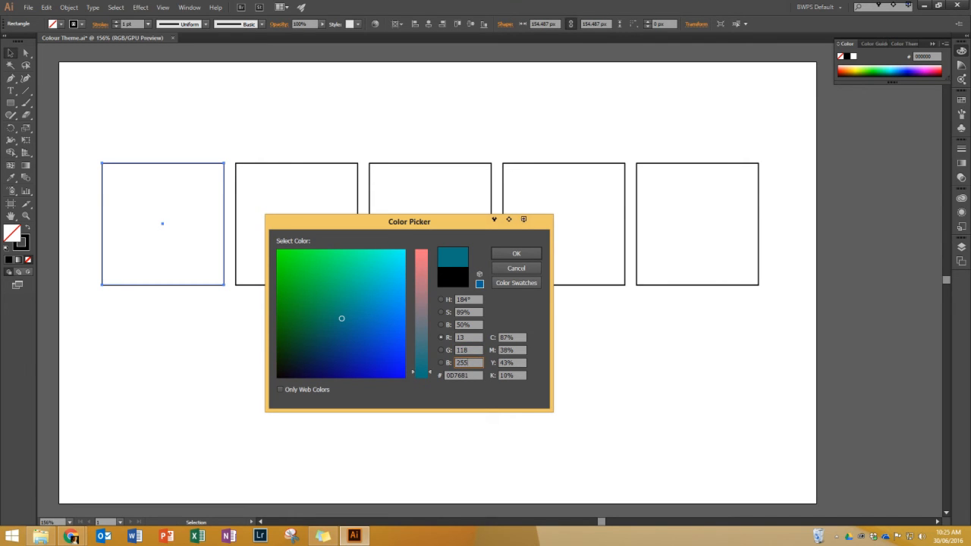
pyautogui.click(516, 254)
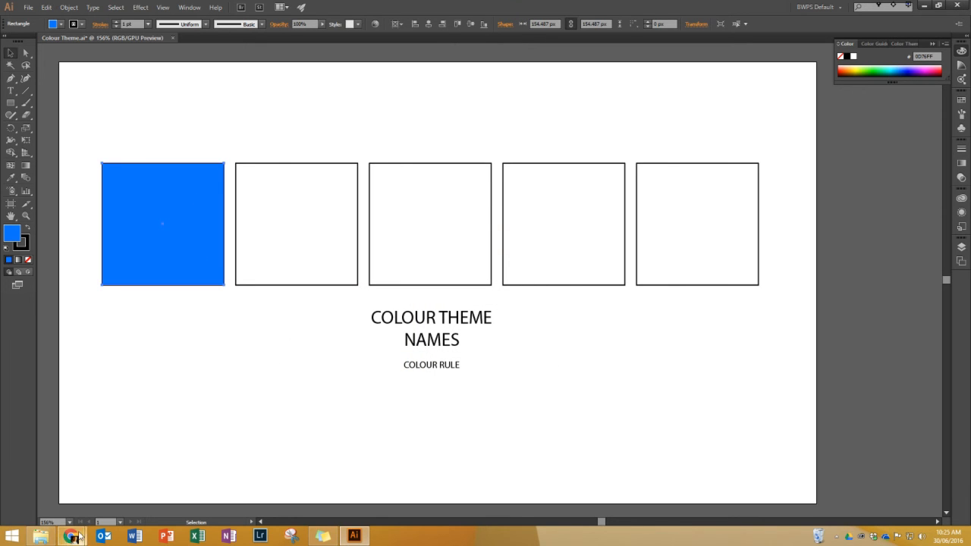
# - Look up the second swatch's RGB values on the Adobe Color page and switch back to Illustrator
pyautogui.moveTo(81, 531)
pyautogui.click(186, 467)
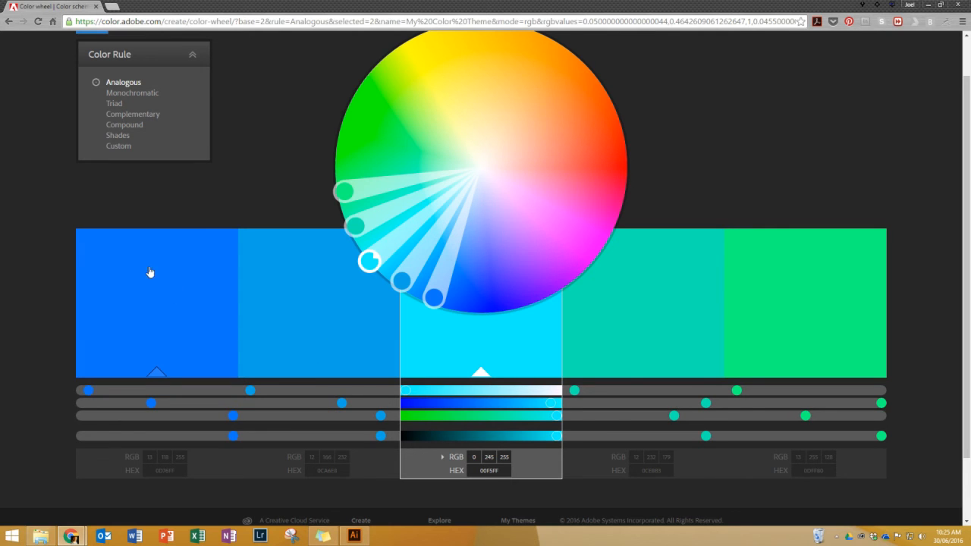
pyautogui.click(354, 536)
# - Fill the second square with the RGB colour 12, 166, 232
pyautogui.click(285, 261)
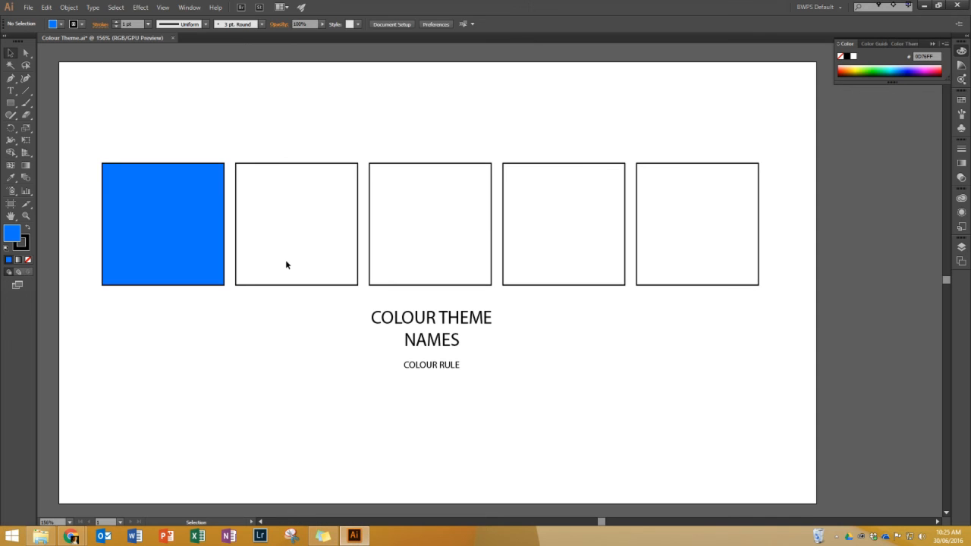
pyautogui.click(280, 286)
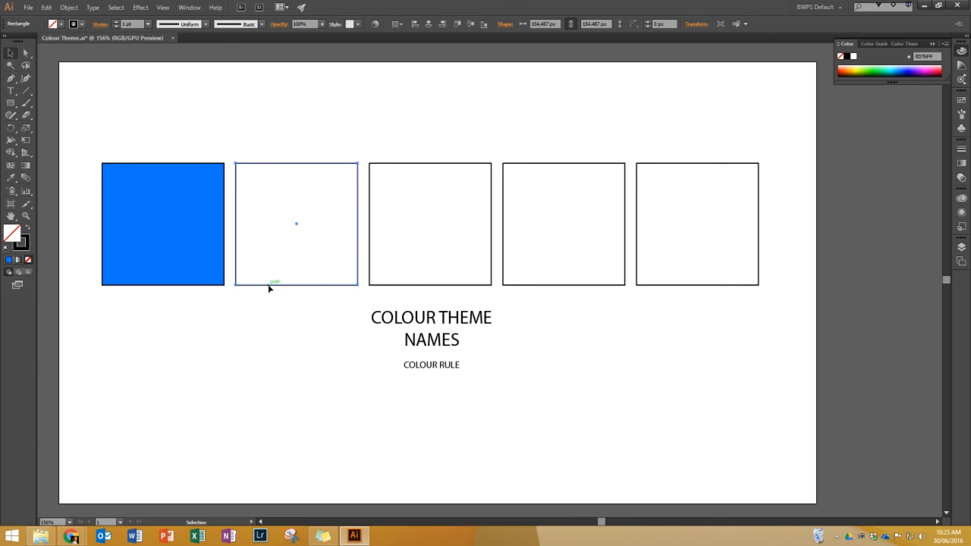
pyautogui.doubleClick(19, 240)
pyautogui.click(469, 337)
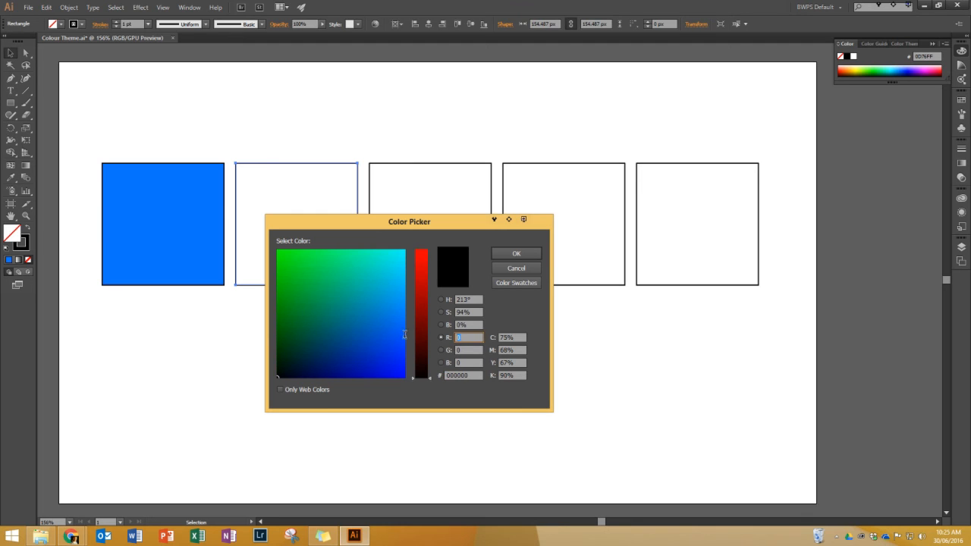
pyautogui.write('12')
pyautogui.press('Tab')
pyautogui.write('166')
pyautogui.press('Tab')
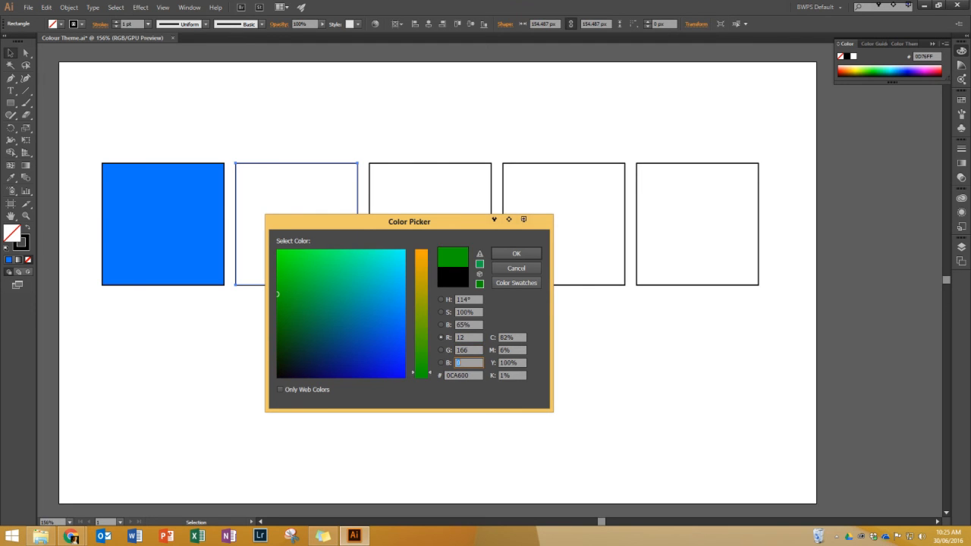
pyautogui.write('232')
pyautogui.click(528, 255)
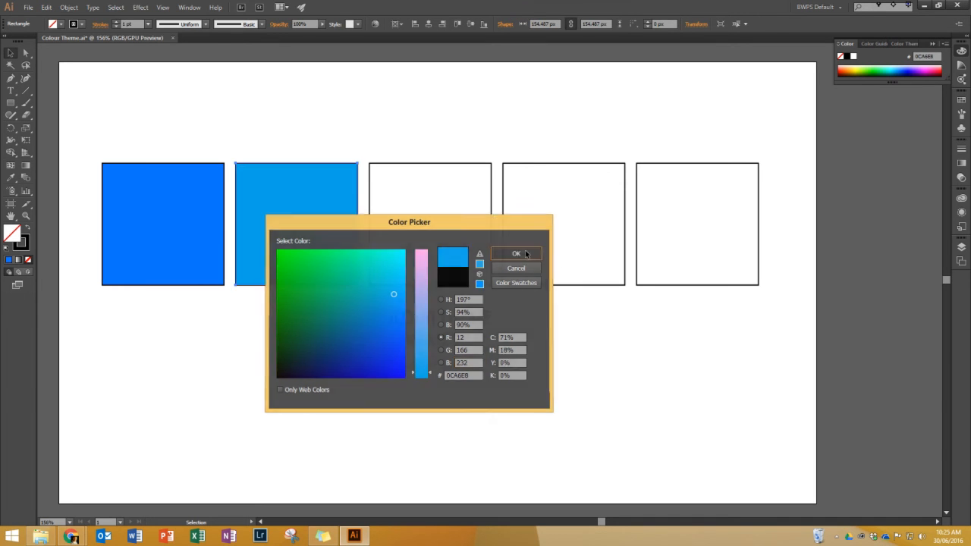
# - Fill the third square with the RGB colour 0, 245, 255
pyautogui.click(445, 285)
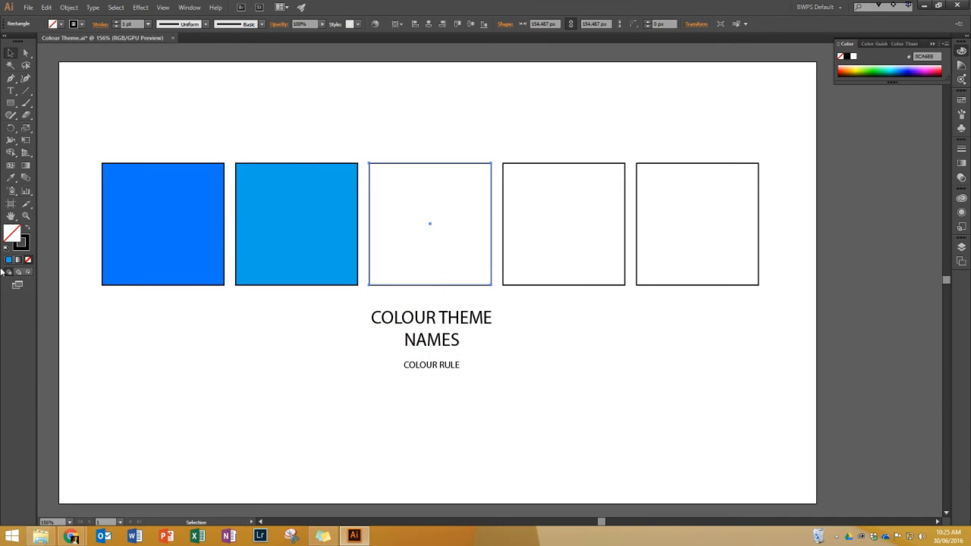
pyautogui.doubleClick(10, 234)
pyautogui.click(460, 336)
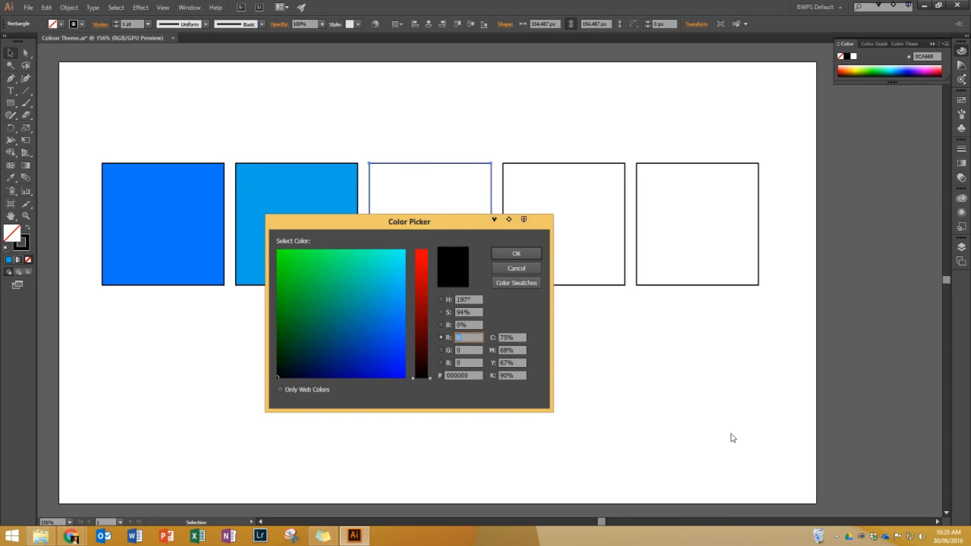
pyautogui.press('Tab')
pyautogui.write('245')
pyautogui.press('Tab')
pyautogui.write('255')
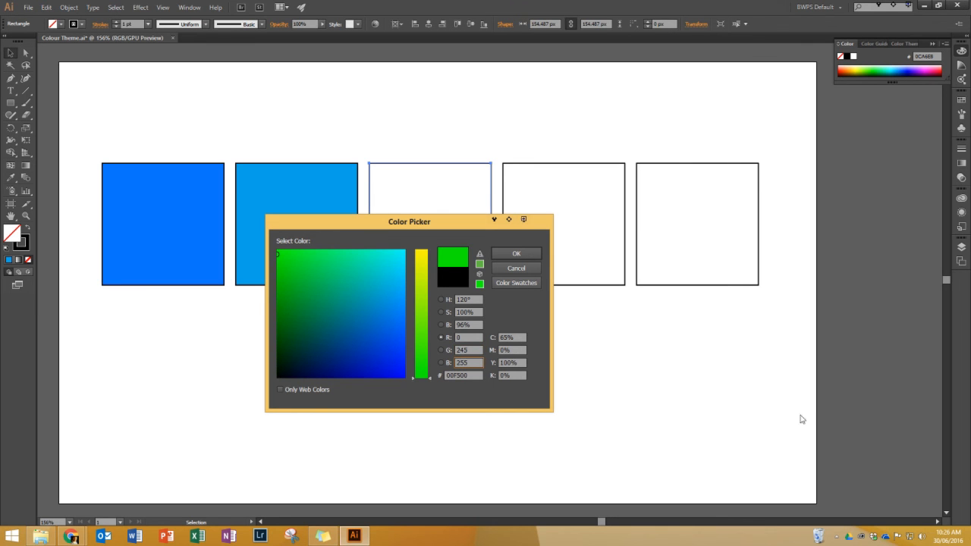
pyautogui.press('Tab')
pyautogui.click(529, 251)
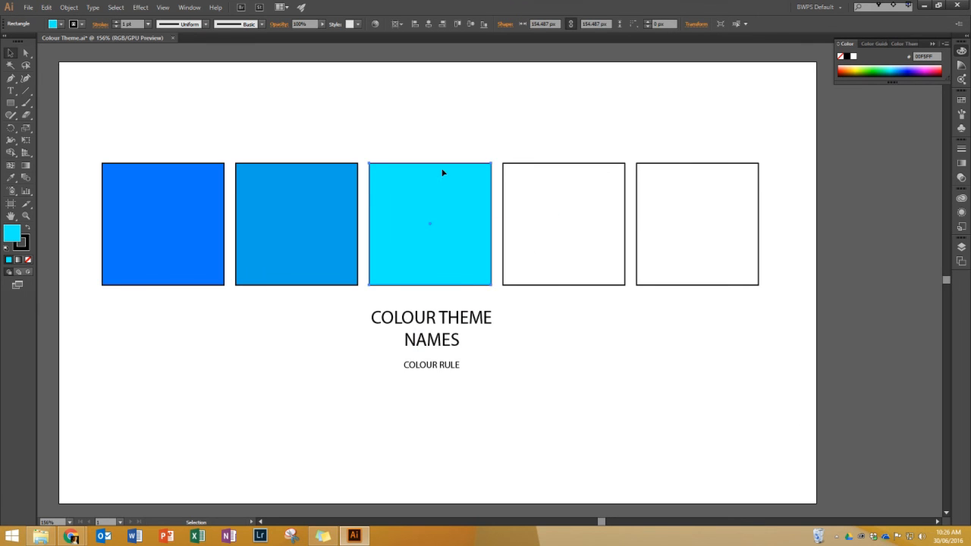
# - Select the fourth square and apply a fill with red 12 and green 23
pyautogui.click(530, 284)
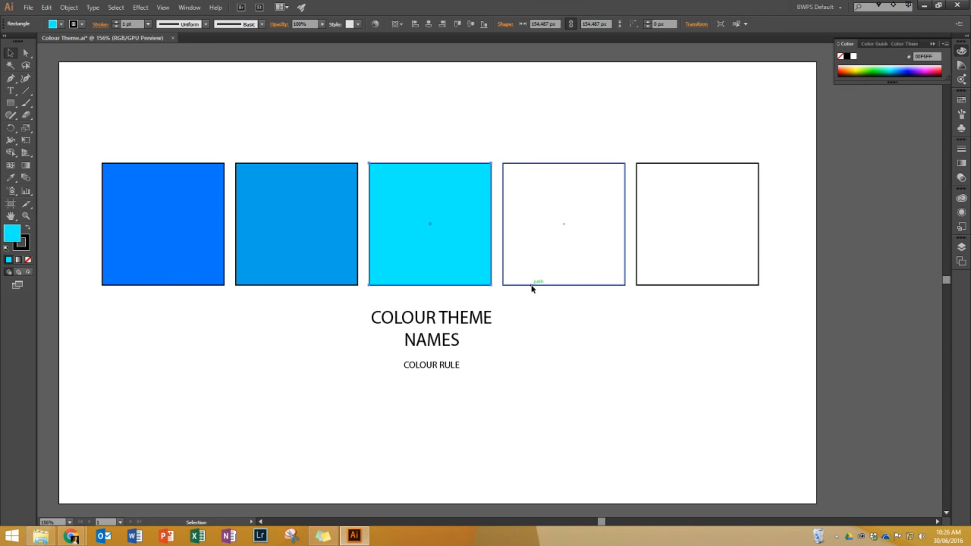
pyautogui.doubleClick(12, 236)
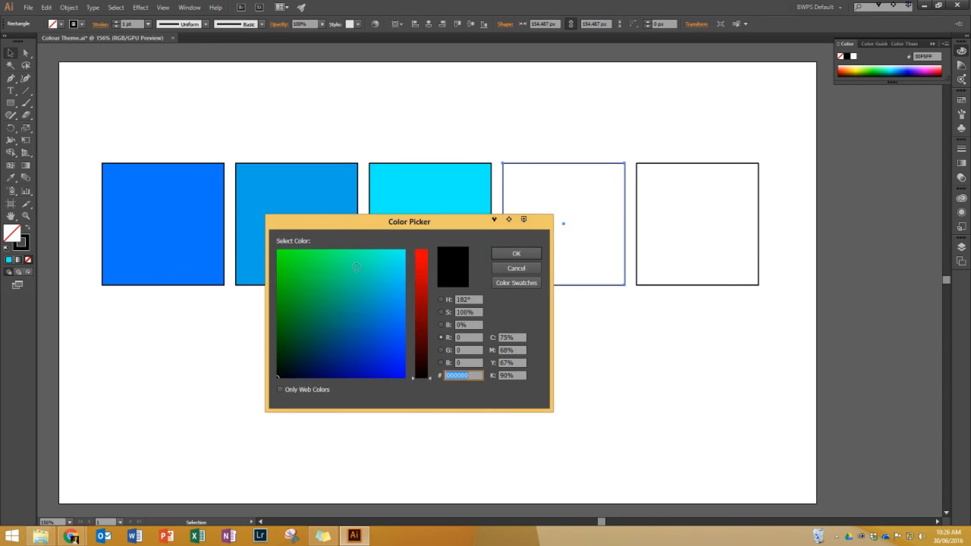
pyautogui.doubleClick(464, 337)
pyautogui.write('12')
pyautogui.press('Tab')
pyautogui.write('23')
pyautogui.press('Return')
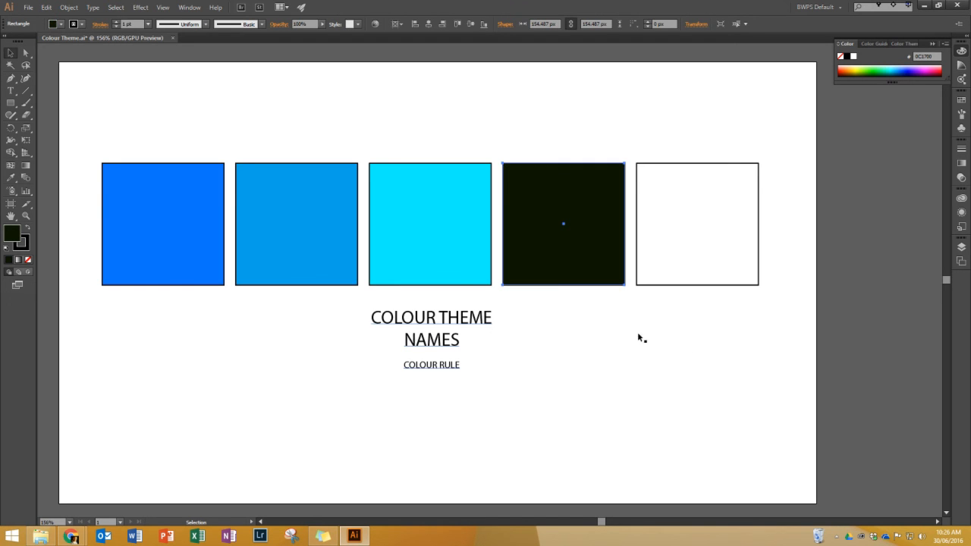
# - Correct the fourth square's fill by setting green to 232 and blue to 179
pyautogui.doubleClick(18, 239)
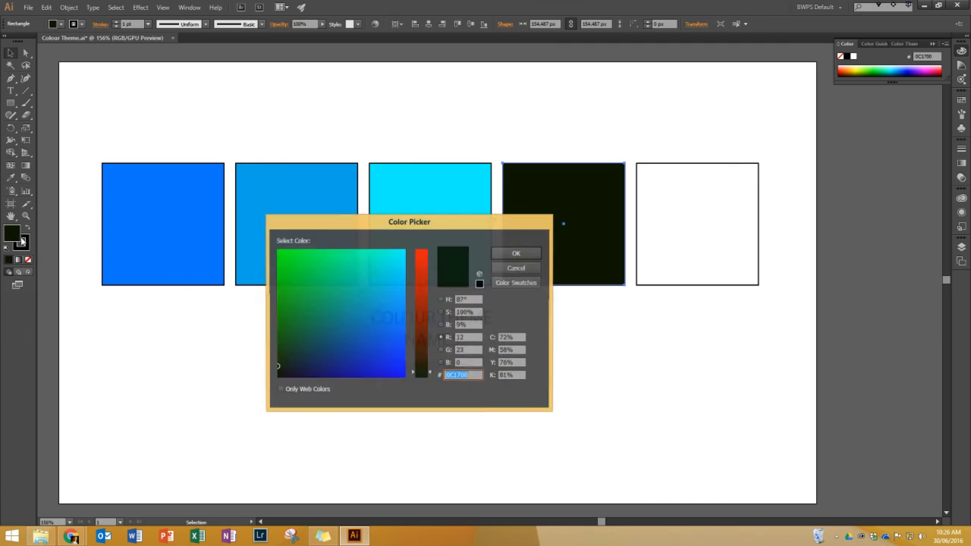
pyautogui.click(470, 337)
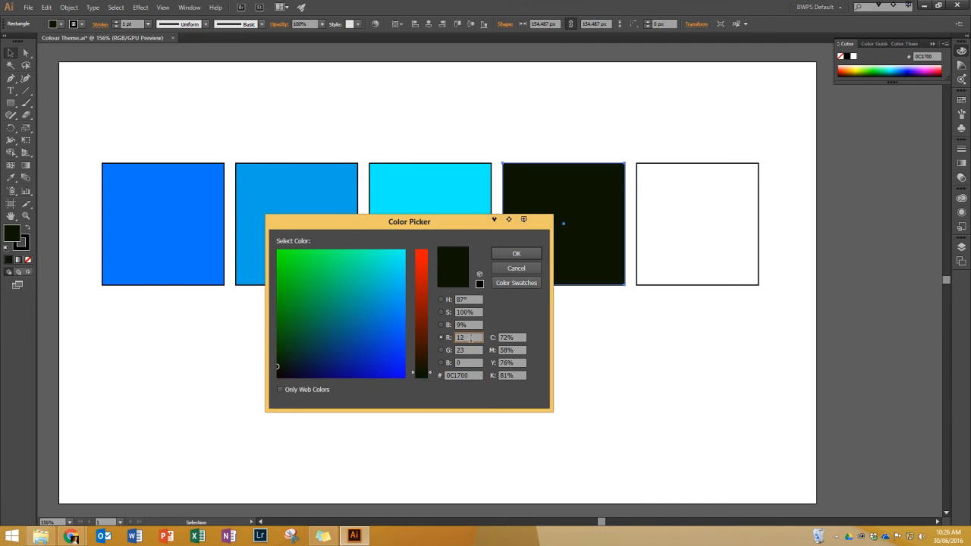
pyautogui.press('Tab')
pyautogui.write('232')
pyautogui.press('Tab')
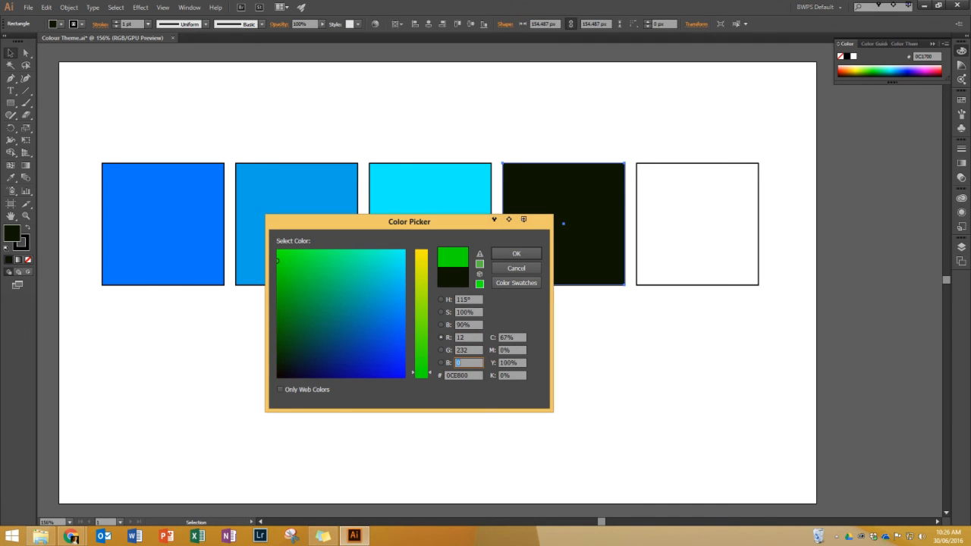
pyautogui.write('179')
pyautogui.press('Tab')
pyautogui.click(516, 253)
# - Fill the fifth square with the RGB colour 13, 255, 128 and deselect it
pyautogui.click(699, 168)
pyautogui.doubleClick(12, 233)
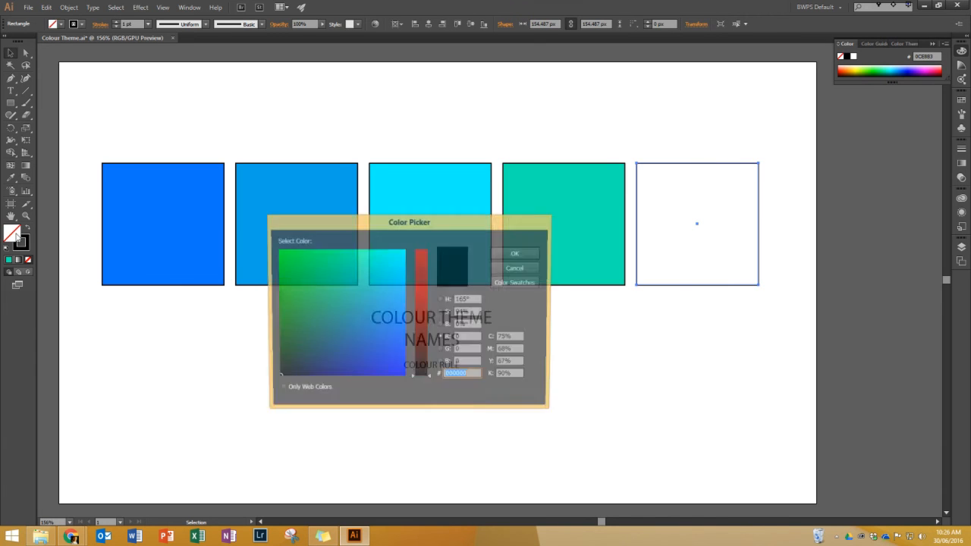
pyautogui.click(459, 337)
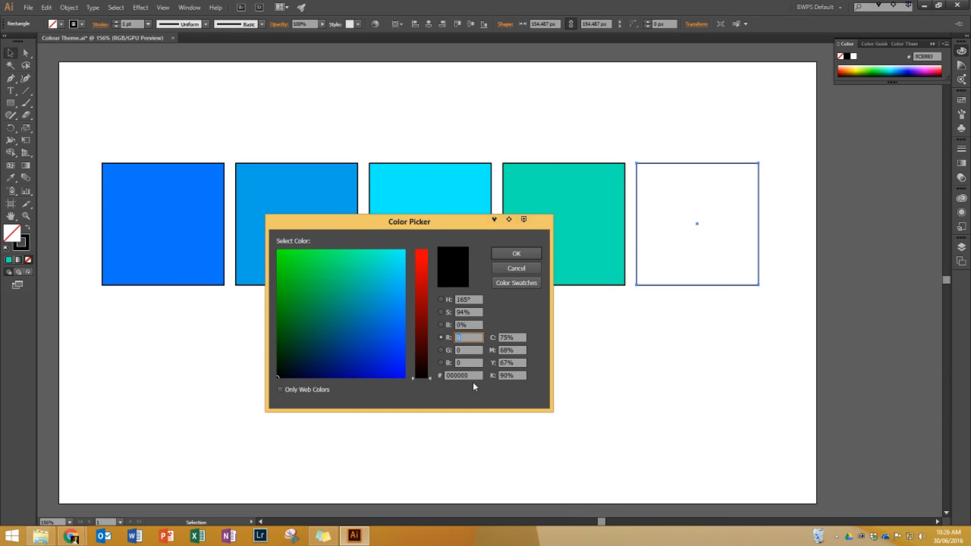
pyautogui.write('13')
pyautogui.press('Tab')
pyautogui.write('255')
pyautogui.press('Tab')
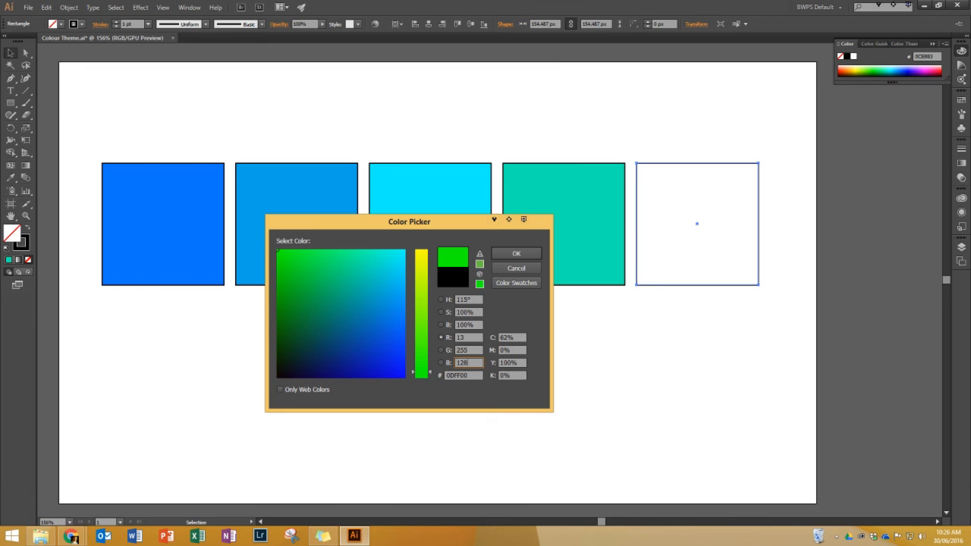
pyautogui.click(508, 252)
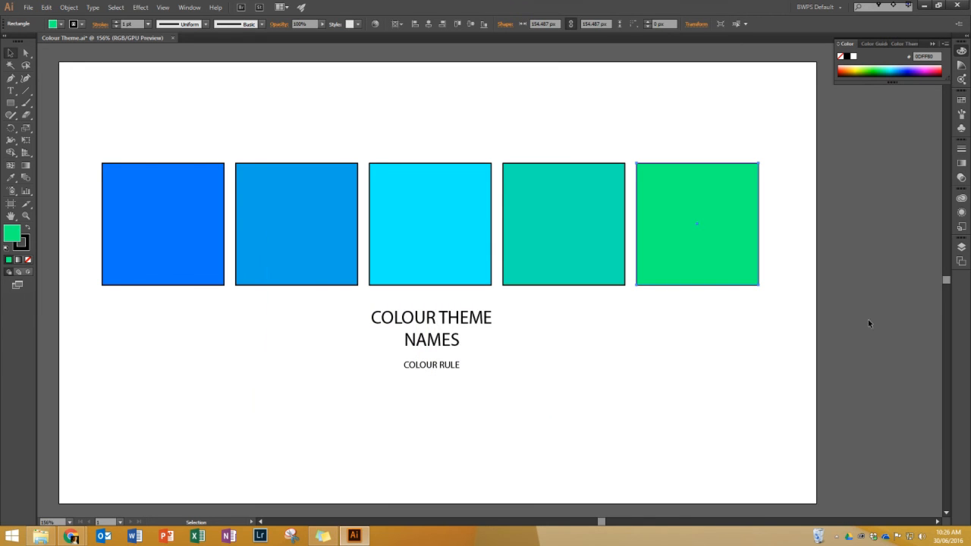
pyautogui.click(793, 314)
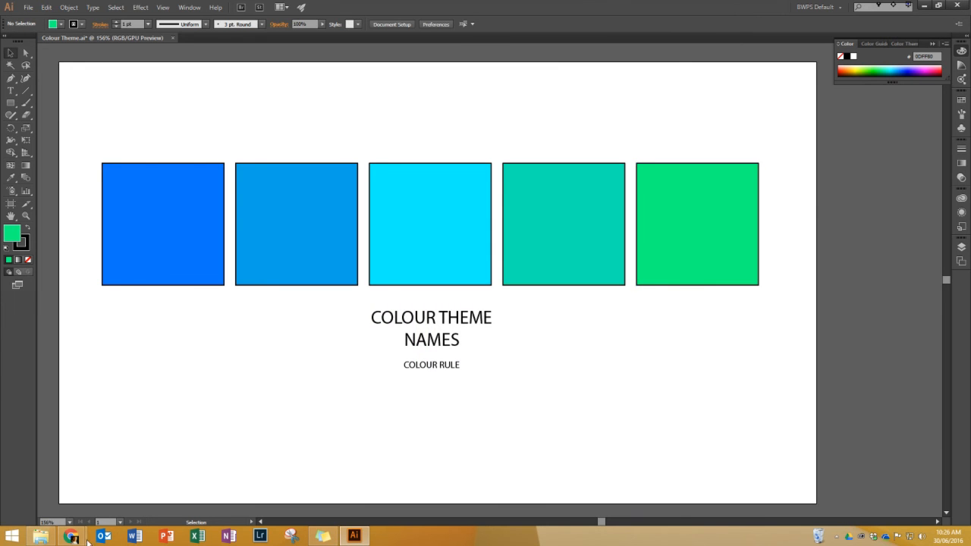
# - Switch to the Adobe Color page to compare its theme swatches with the filled squares, and return to Illustrator
pyautogui.moveTo(71, 536)
pyautogui.click(181, 478)
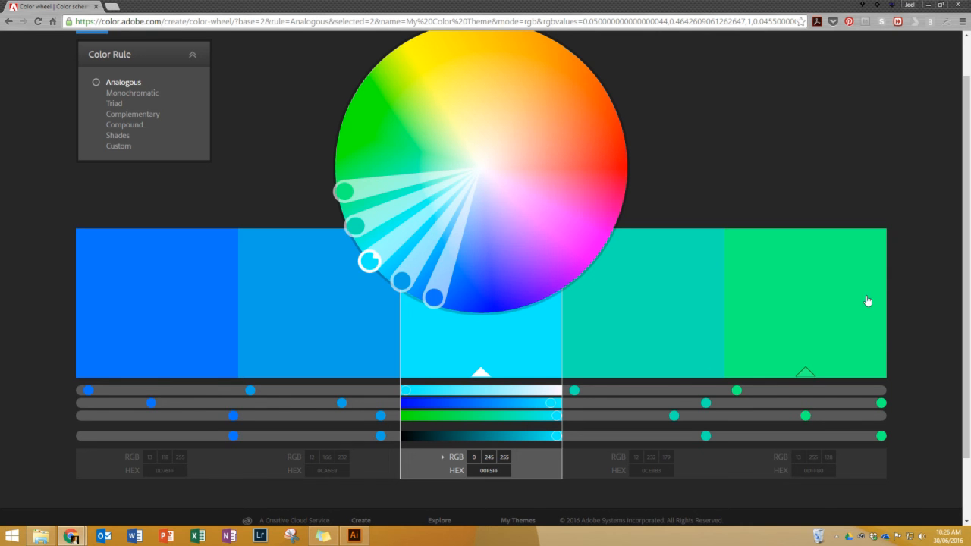
pyautogui.click(355, 538)
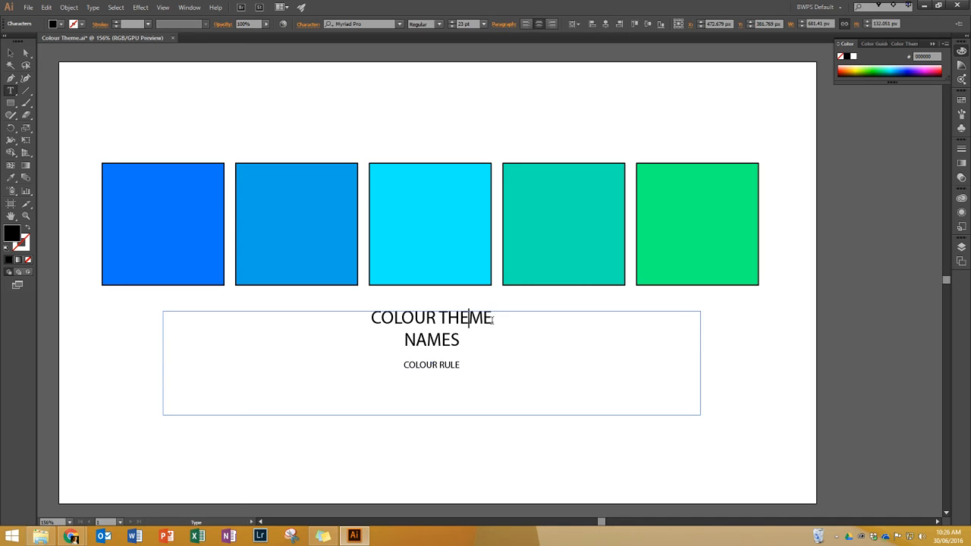
# - Replace the COLOUR THEME heading with OCEAN BREEZE and the NAMES line with the author's full name
pyautogui.moveTo(493, 319); pyautogui.dragTo(370, 317)
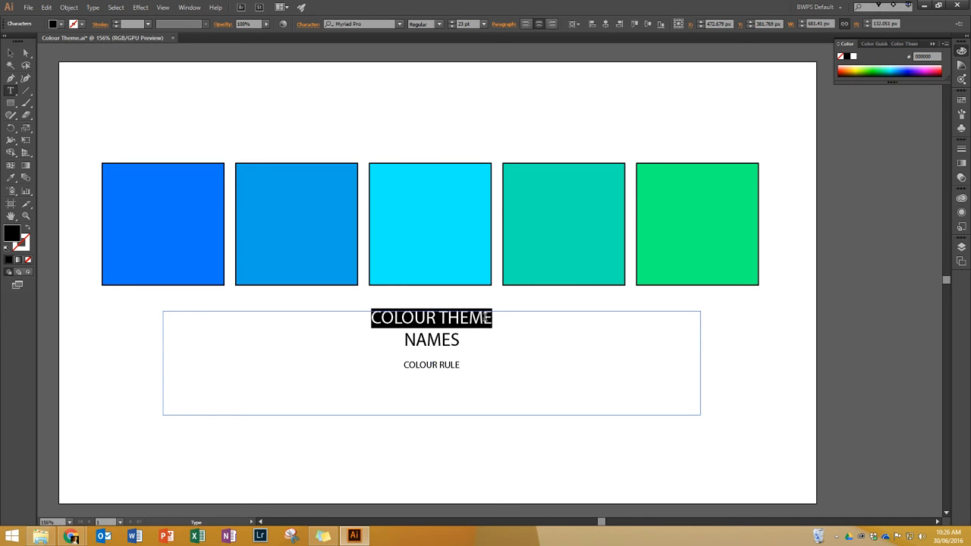
pyautogui.write('OCEA')
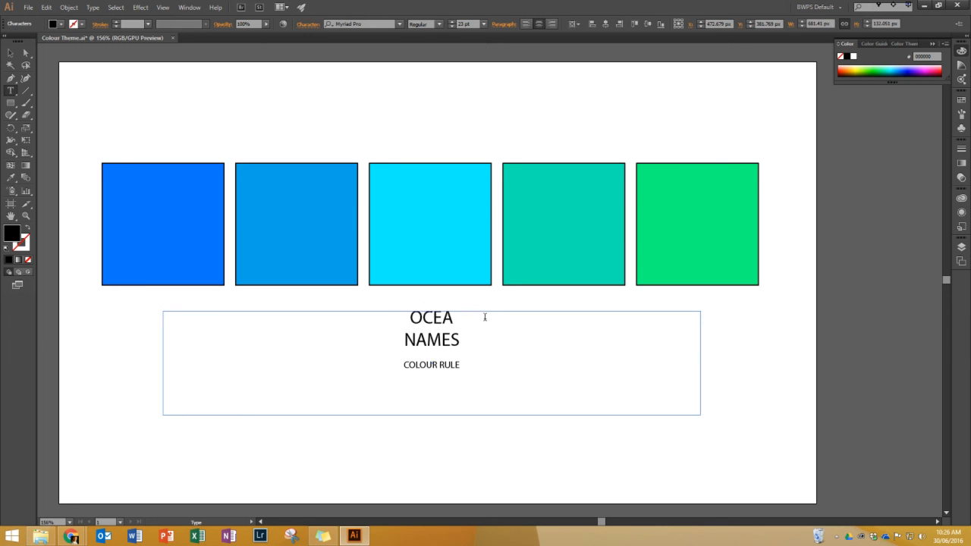
pyautogui.write('N BREEZE')
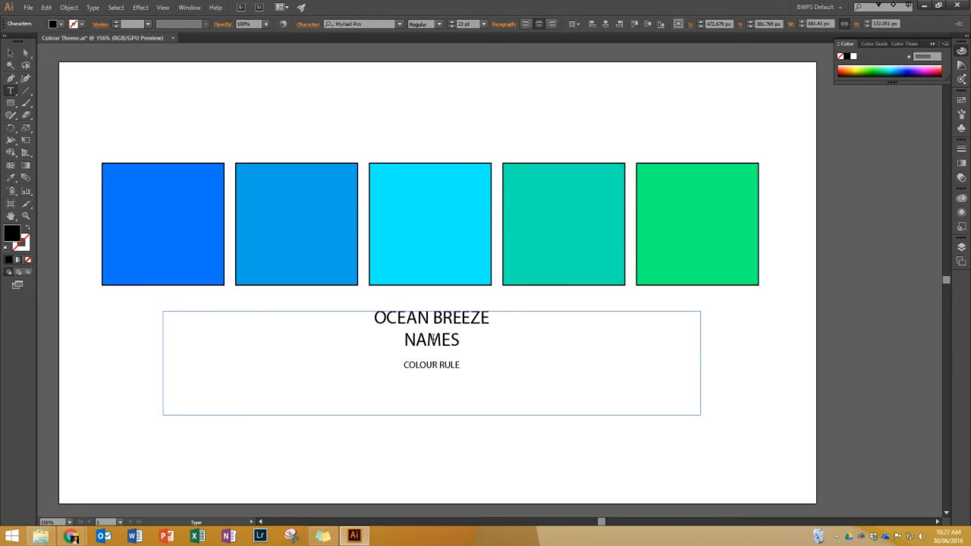
pyautogui.moveTo(458, 340); pyautogui.dragTo(387, 331)
pyautogui.write('JOEL AARONS')
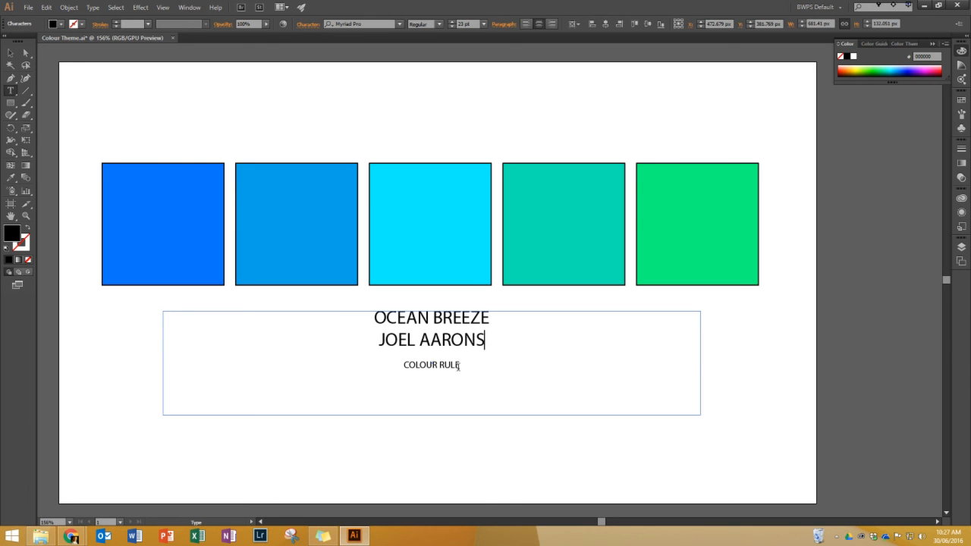
# - Check the colour rule on the Adobe Color page and replace the COLOUR RULE text in Illustrator with ANALAGOUS
pyautogui.moveTo(458, 366); pyautogui.dragTo(402, 363)
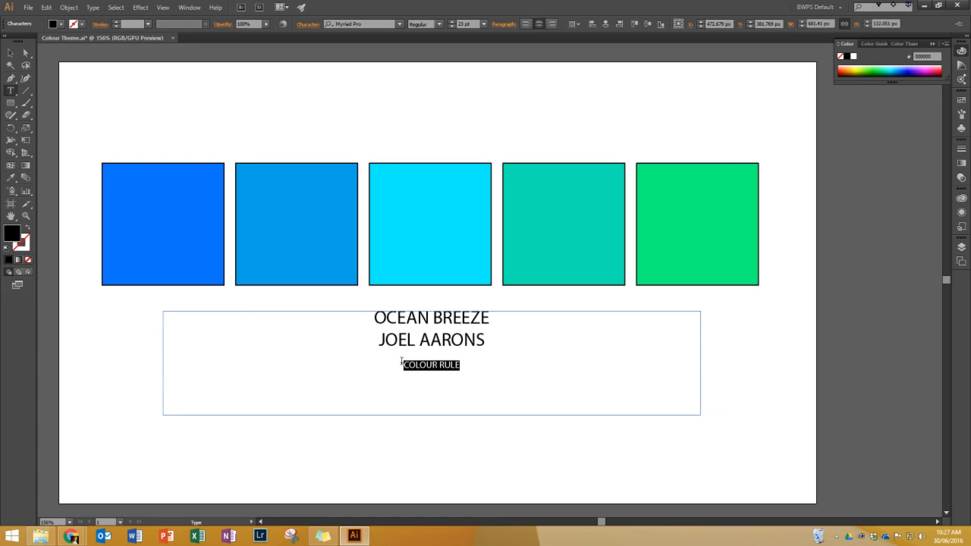
pyautogui.moveTo(70, 536)
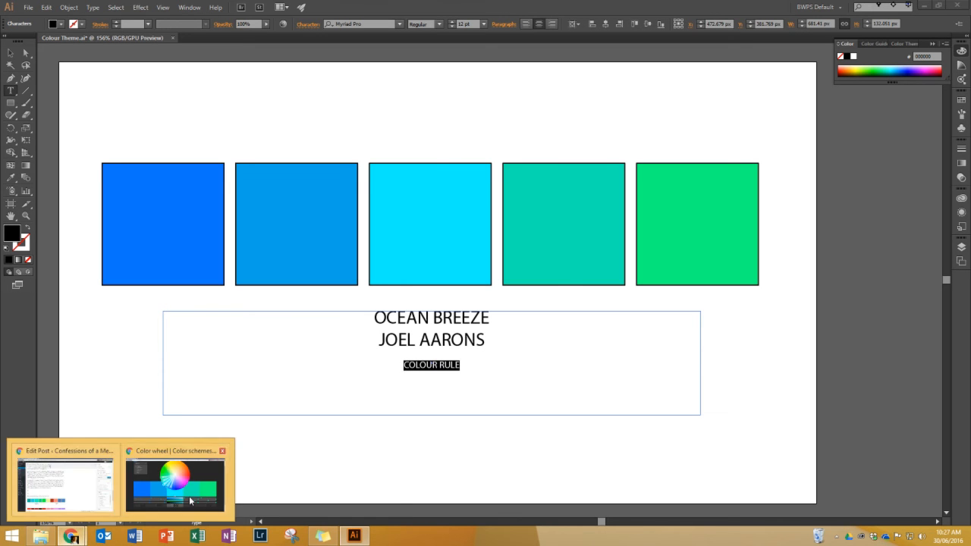
pyautogui.click(179, 482)
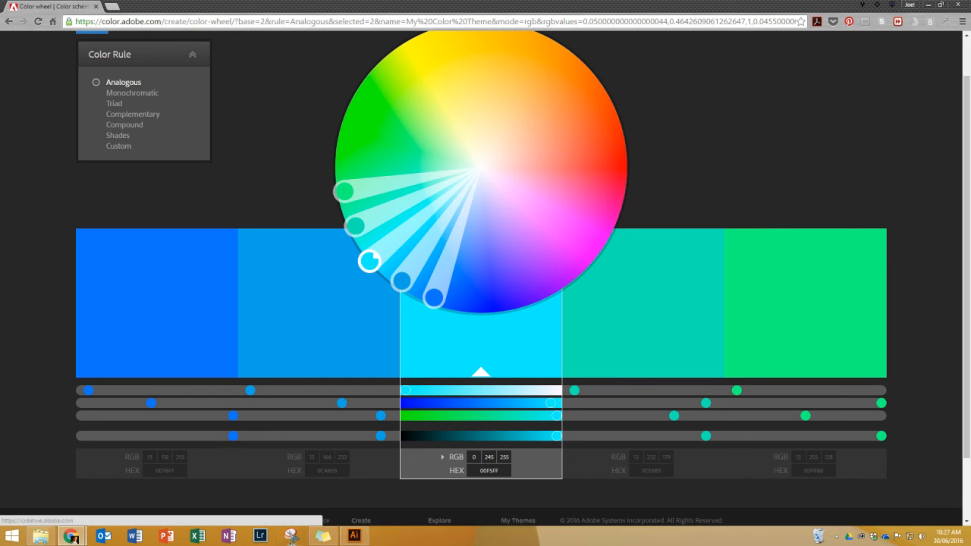
pyautogui.click(353, 536)
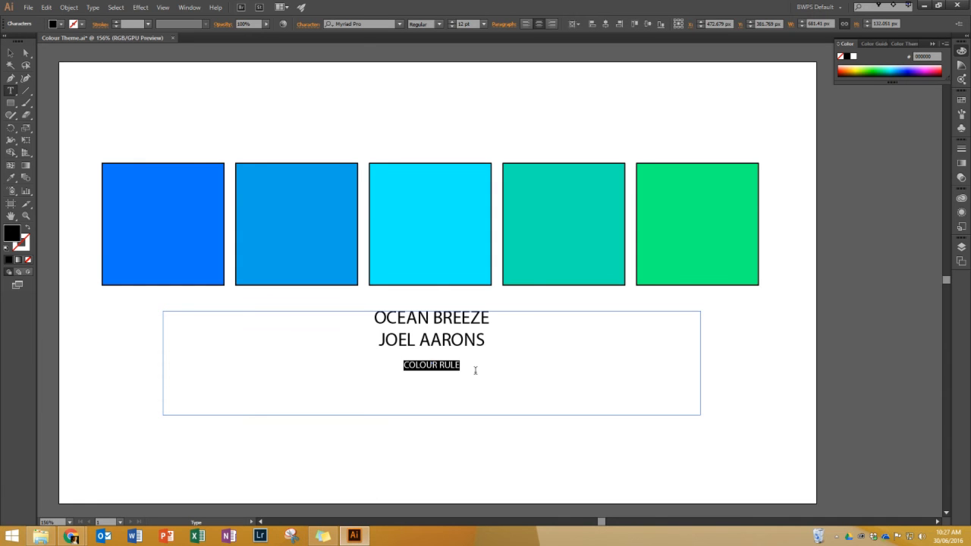
pyautogui.write('ANALAG')
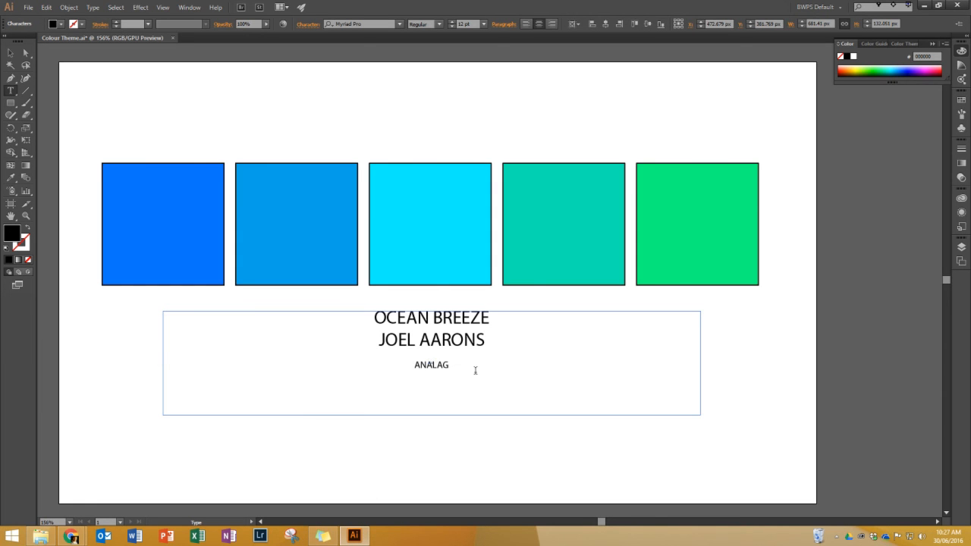
pyautogui.write('OUS')
pyautogui.press('Escape')
pyautogui.click(135, 100)
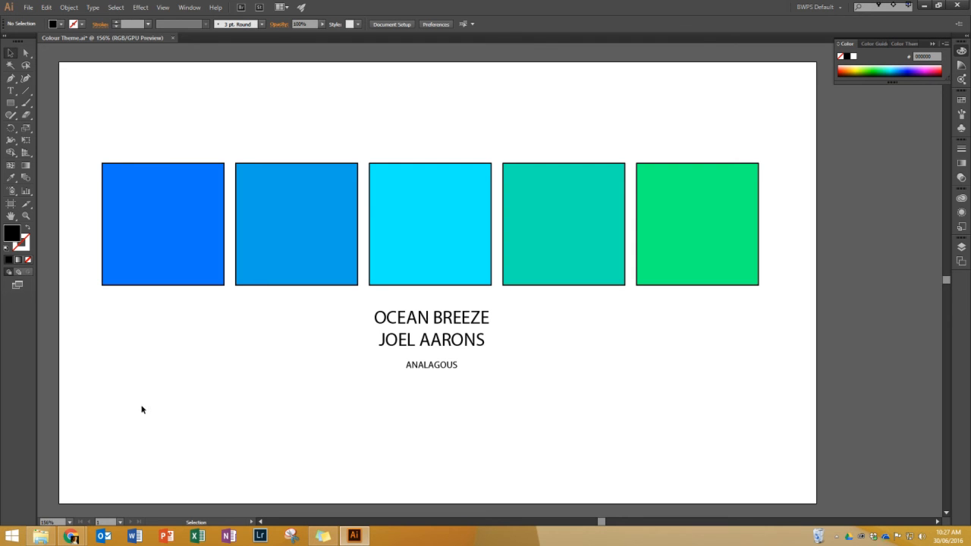
# - Export the artwork as a JPEG named Ocean Breeze with the RGB color model, maximum quality and 300 ppi resolution
pyautogui.click(28, 7)
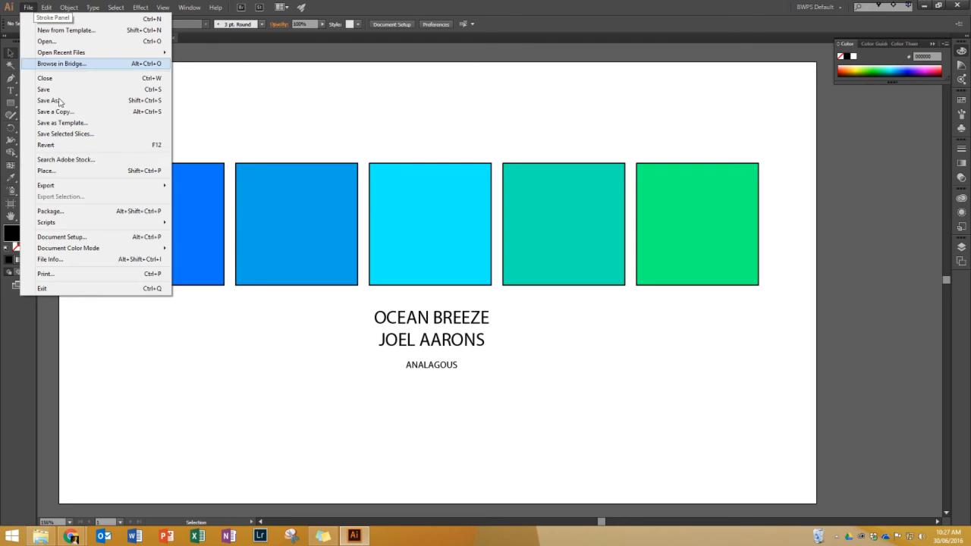
pyautogui.moveTo(72, 189)
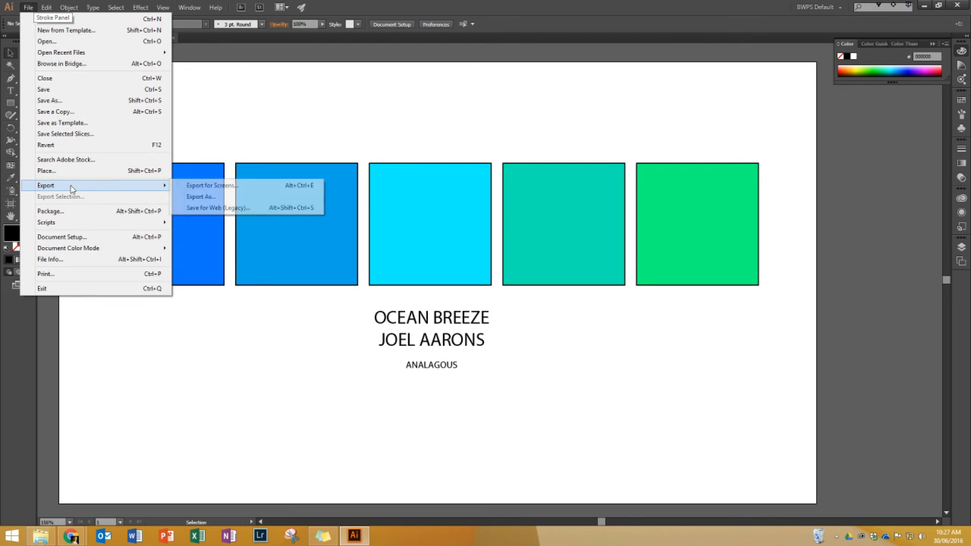
pyautogui.click(247, 199)
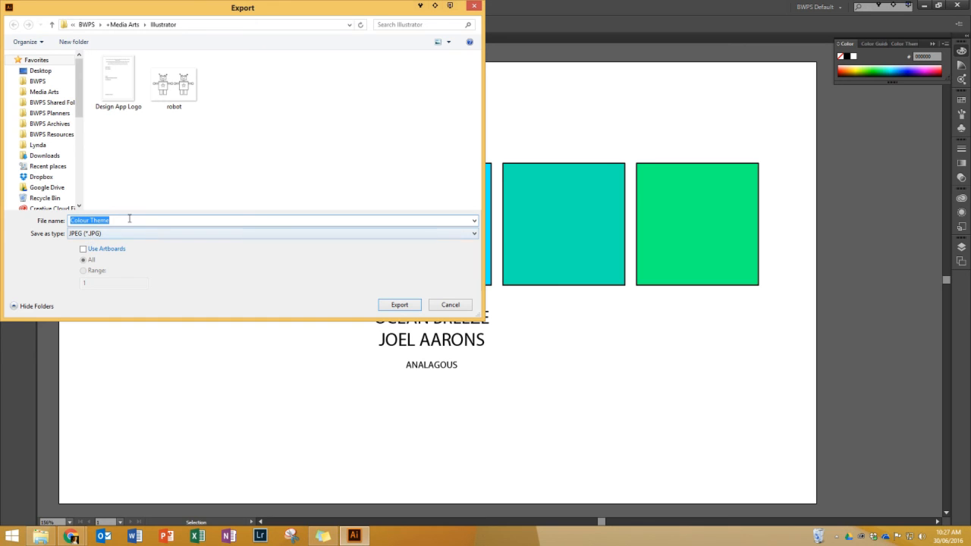
pyautogui.write('Ocean Breeze')
pyautogui.click(419, 305)
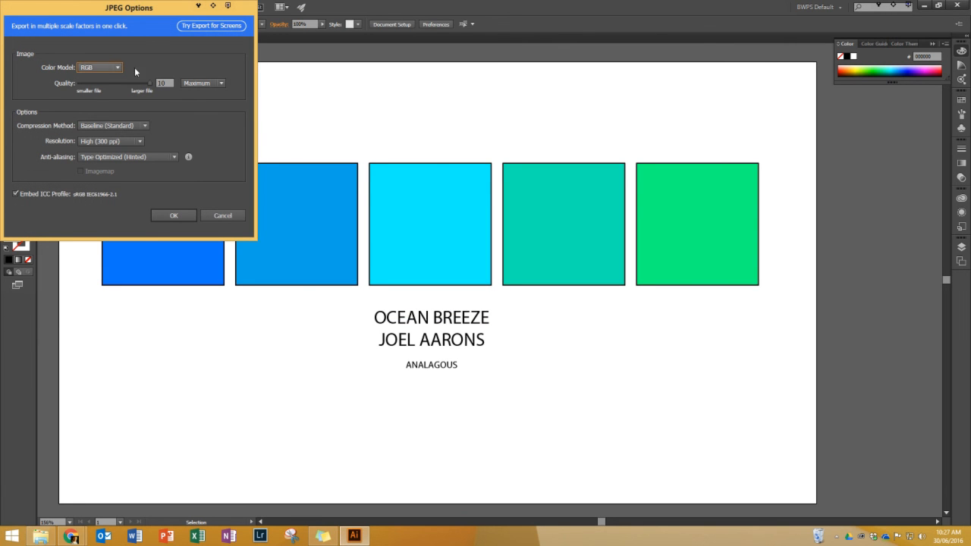
pyautogui.click(164, 214)
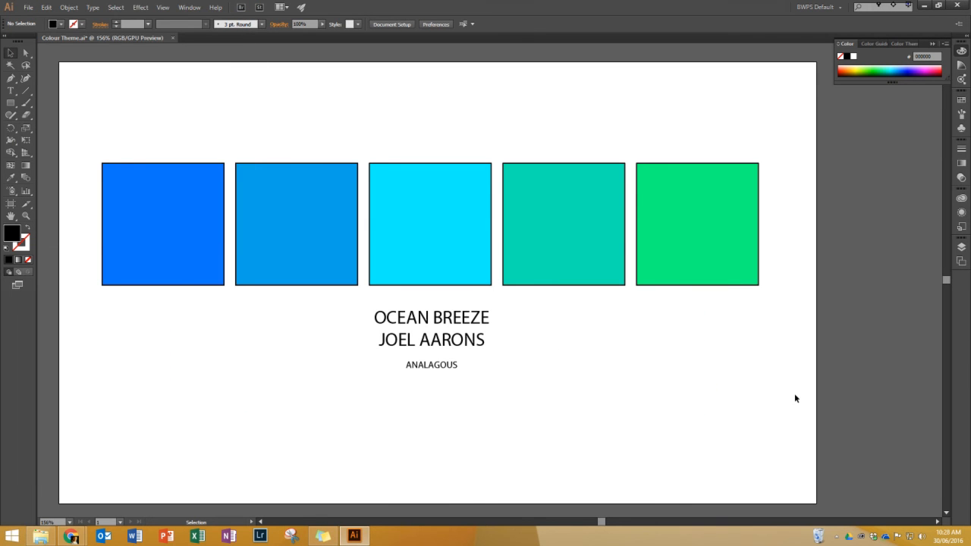